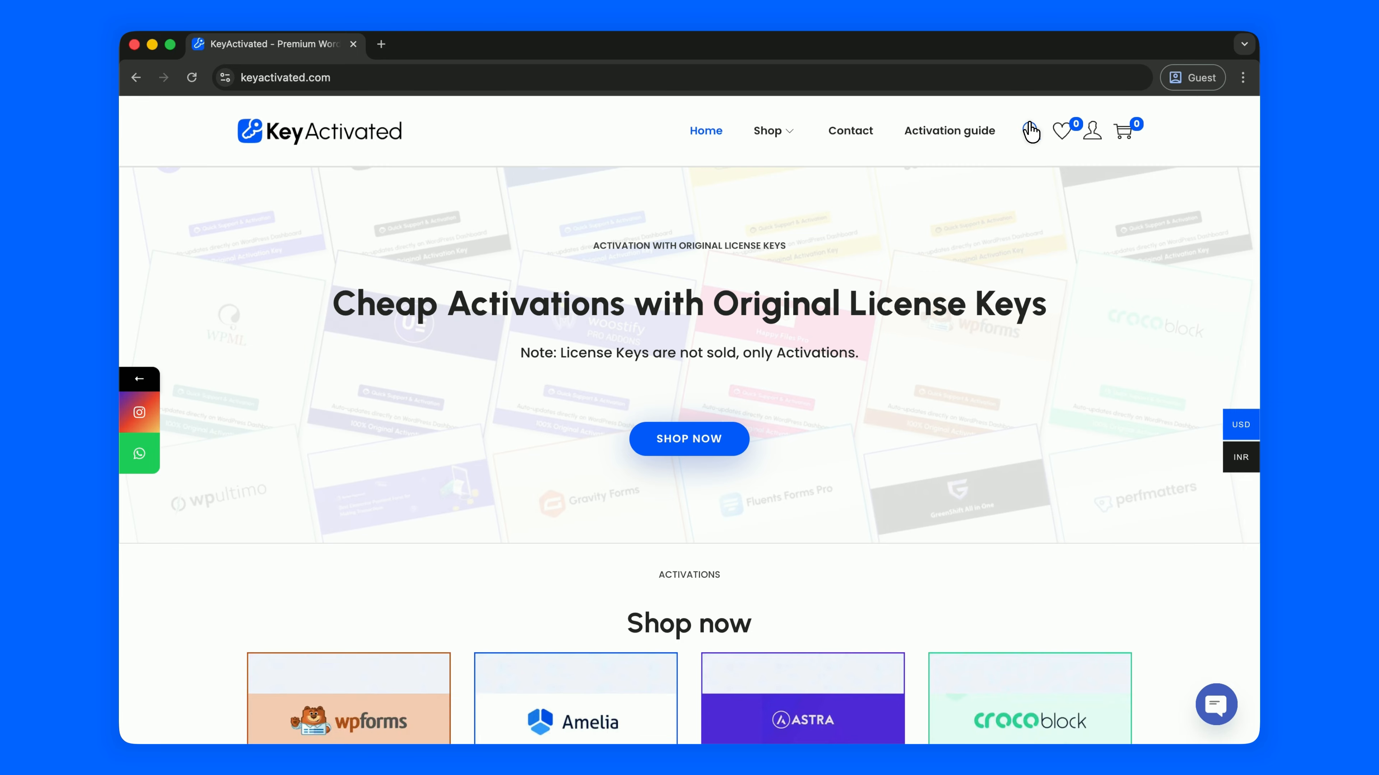
# Search for 'oxygen builder', add the 1 Domain Oxygen Builder license to the cart, and go to checkout
pyautogui.click(1029, 130)
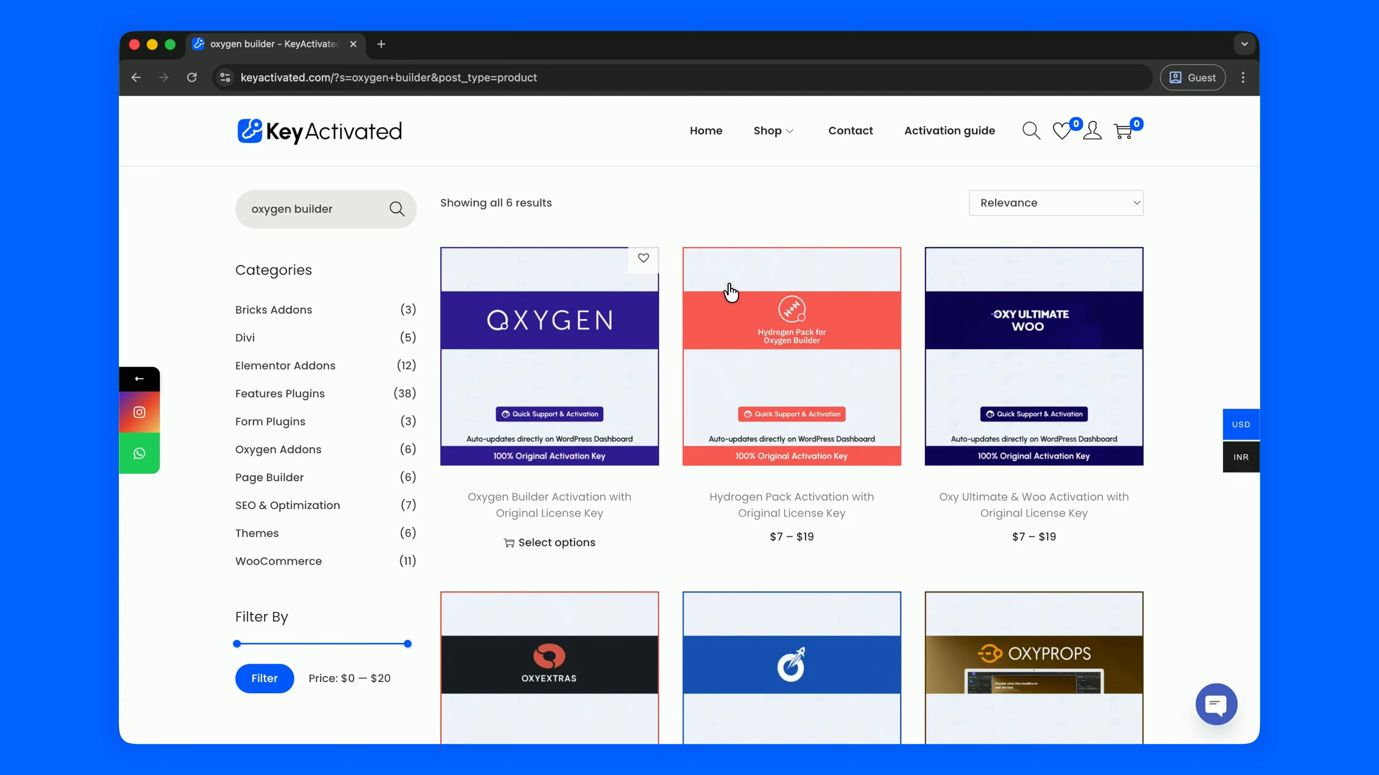
pyautogui.click(626, 341)
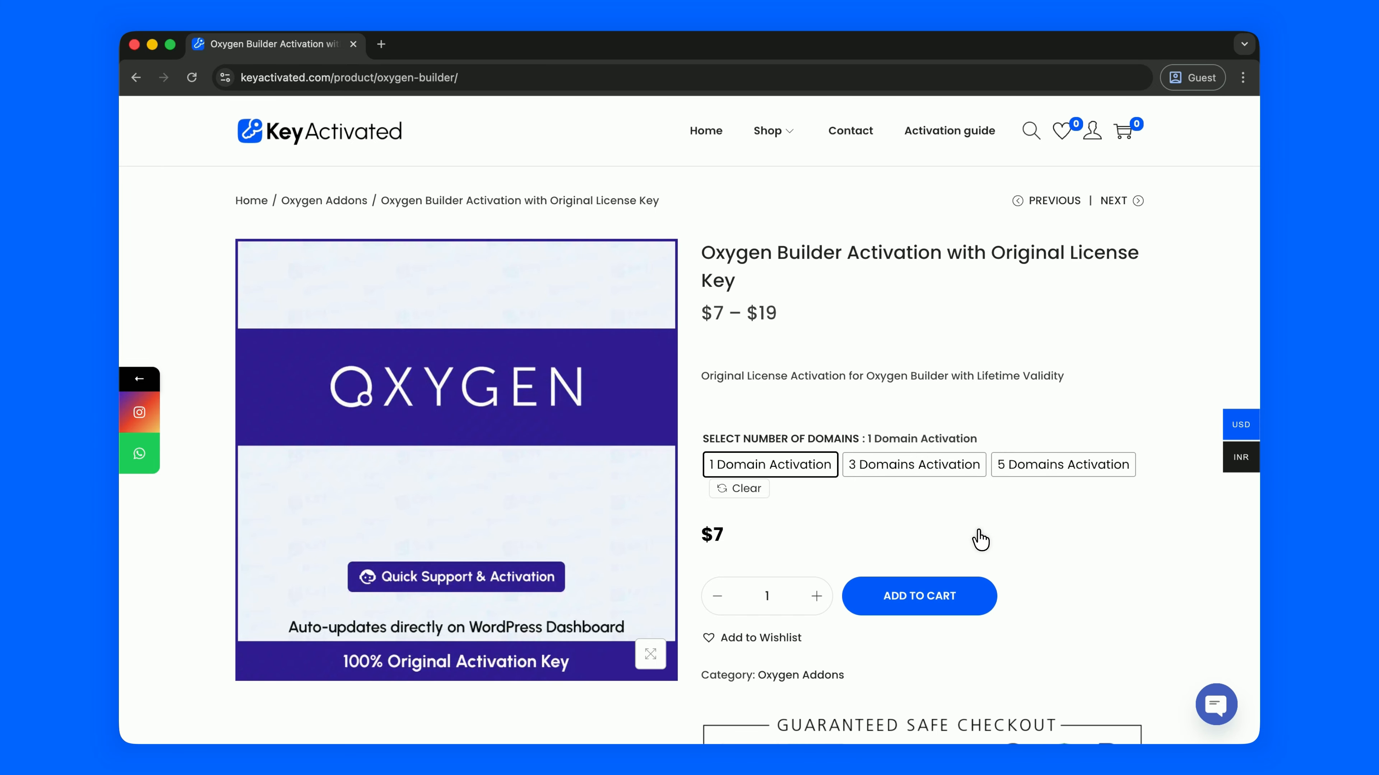
pyautogui.click(937, 594)
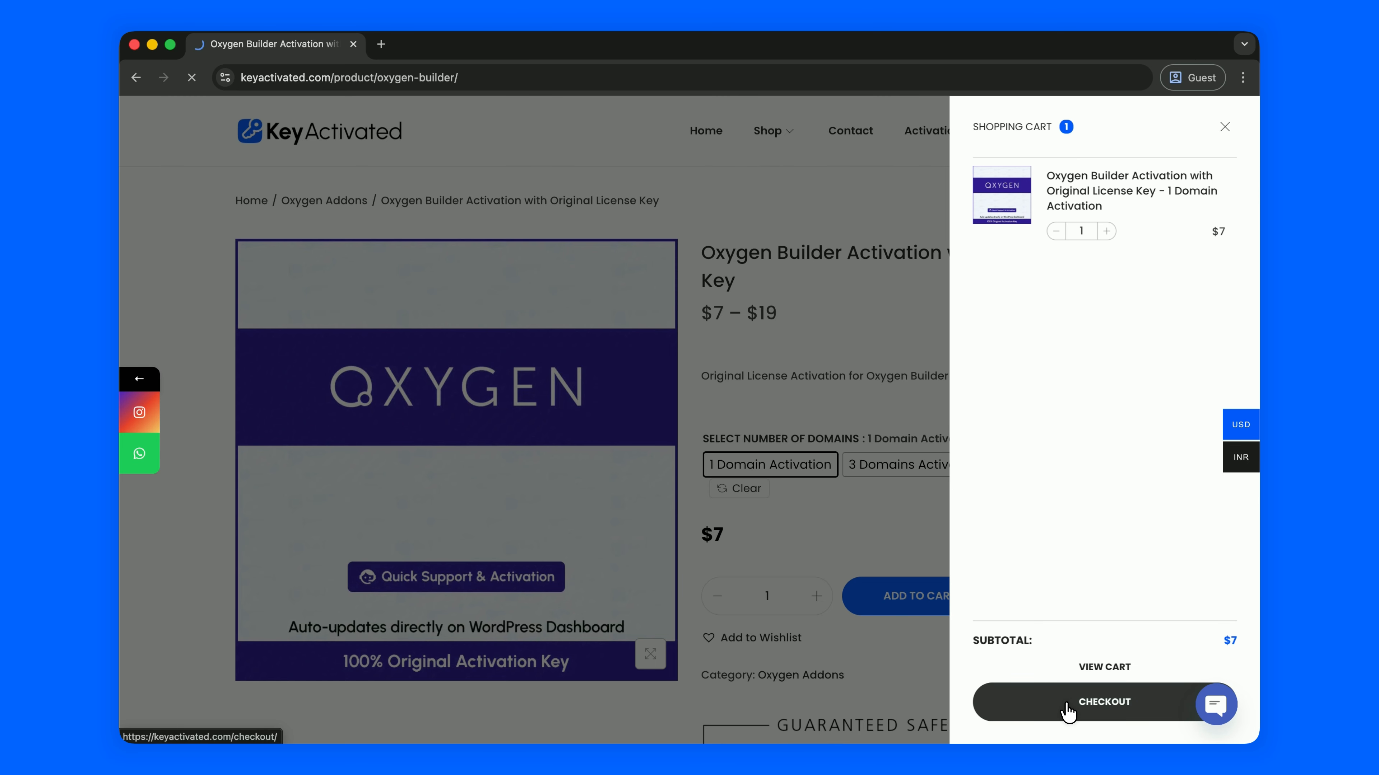
pyautogui.click(1064, 704)
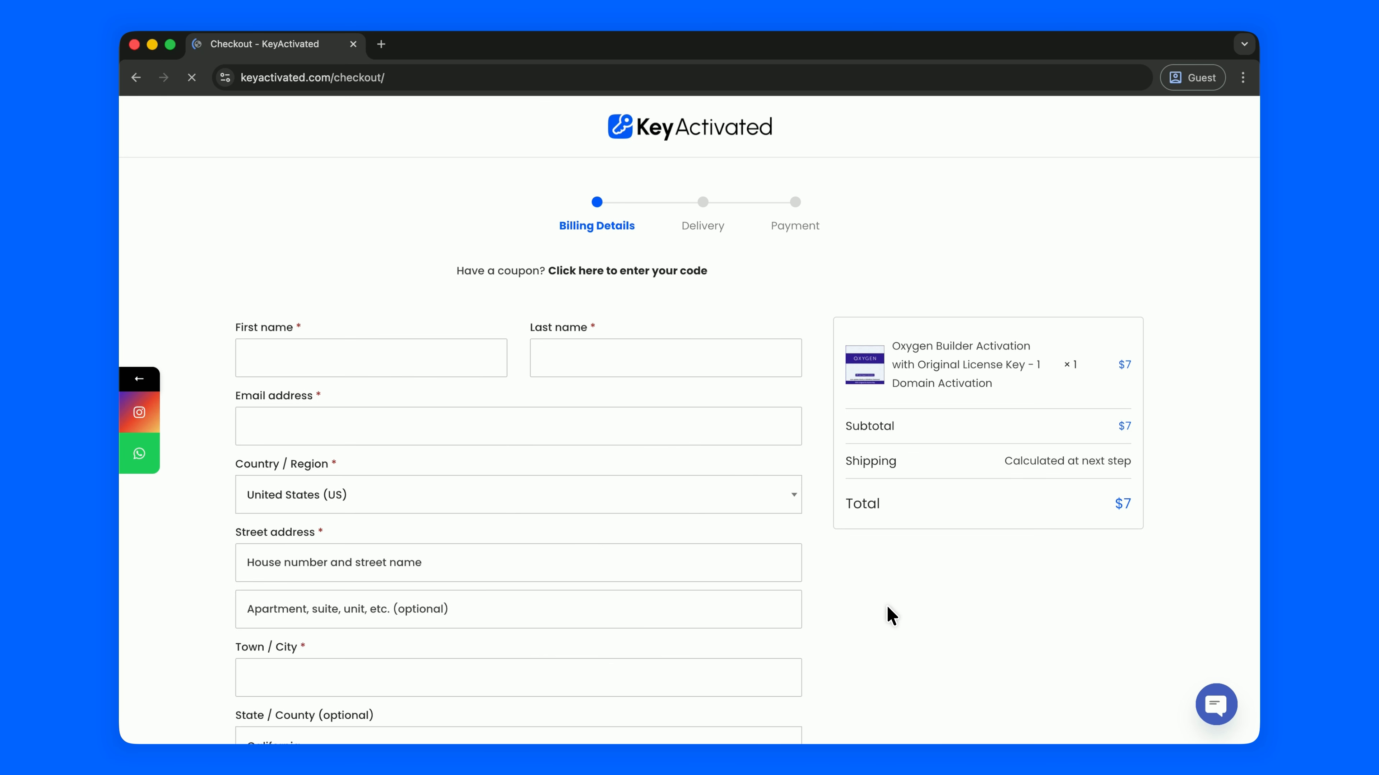
pyautogui.scroll(-6, 889, 615)
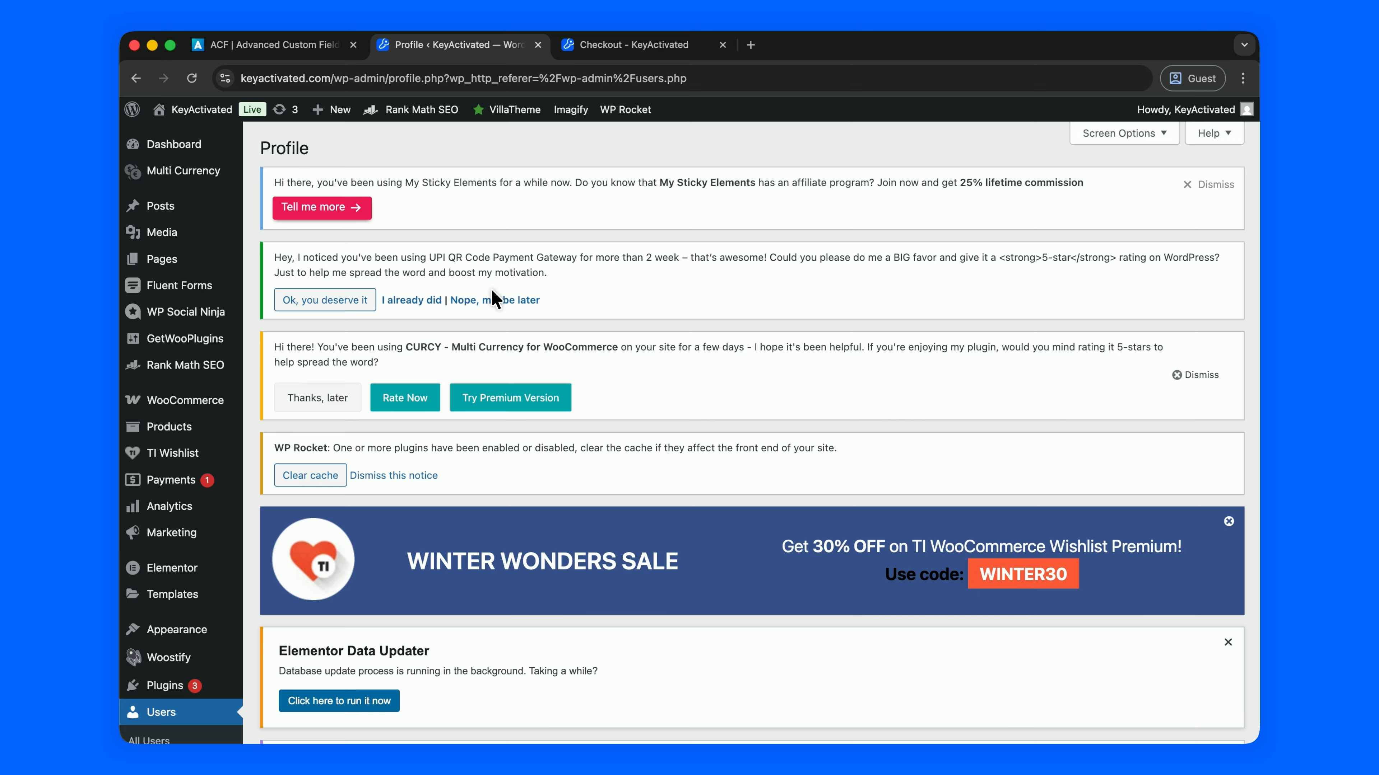
# Search plugins for 'aam', confirm Advanced Access Manager is Active, and open its settings page
pyautogui.scroll(-7, 394, 363)
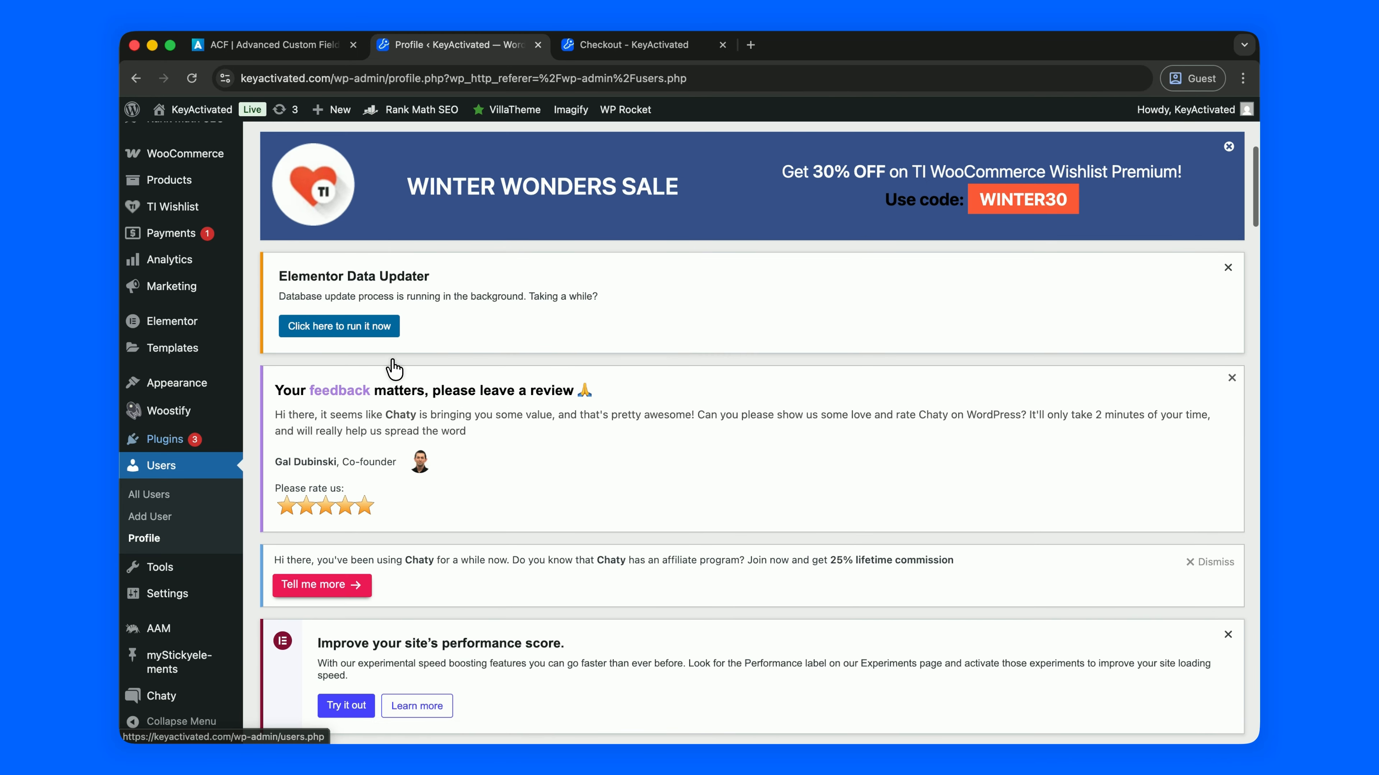
pyautogui.moveTo(202, 470)
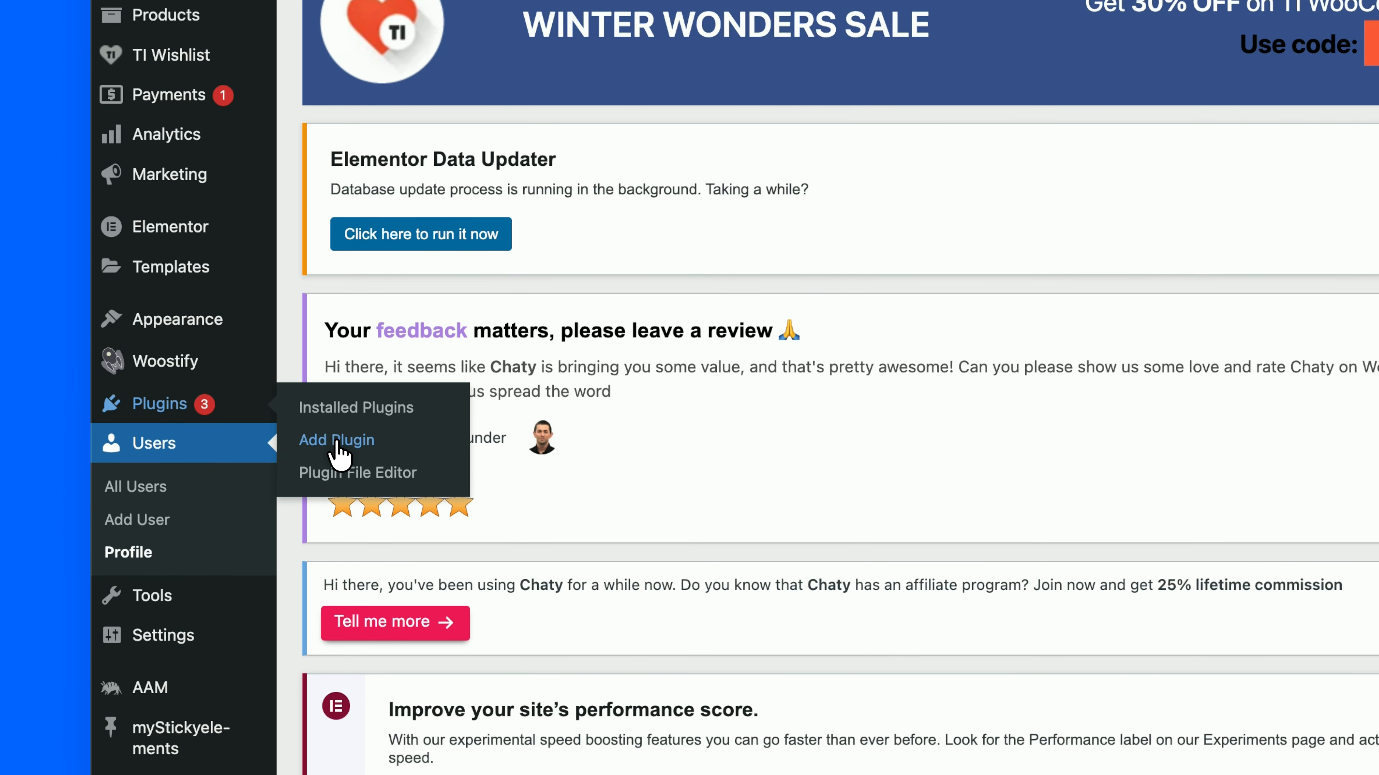
pyautogui.scroll(-10, 1058, 436)
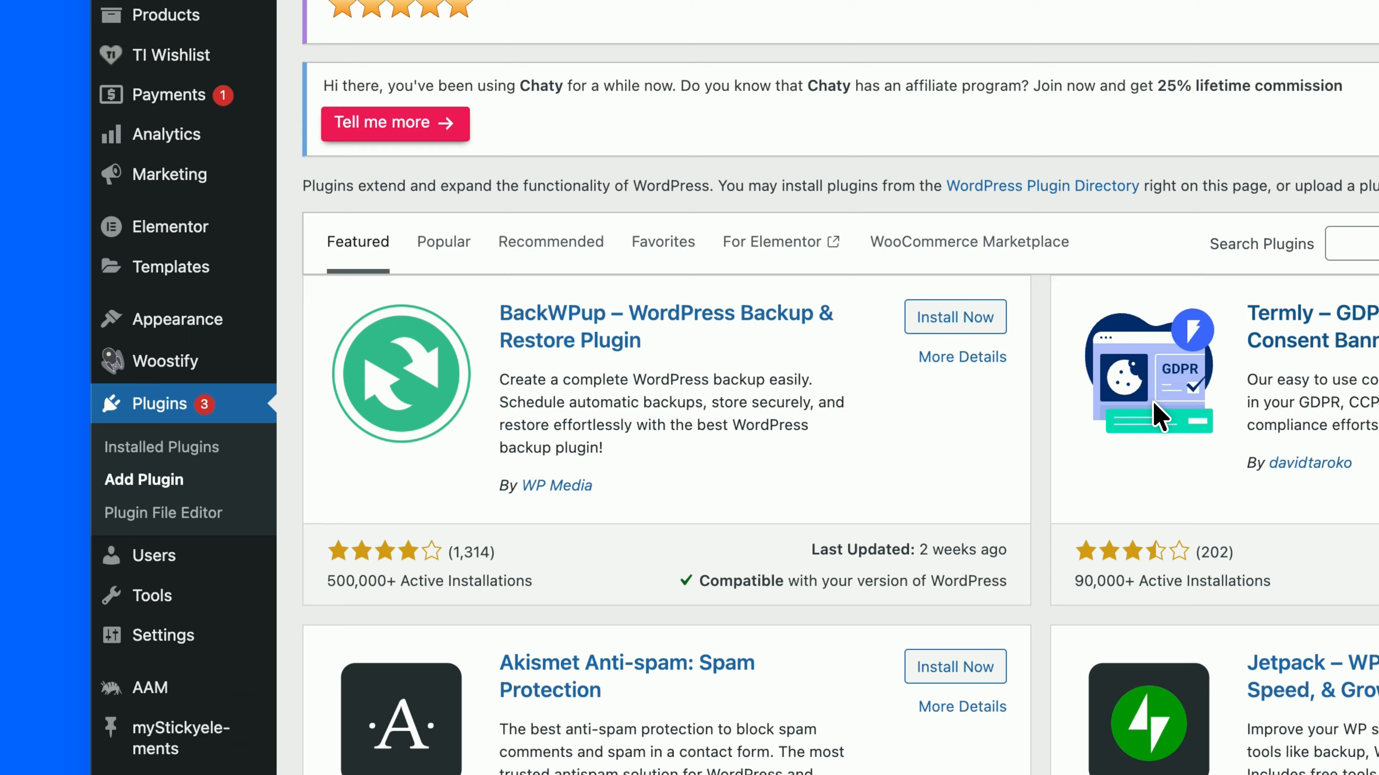
pyautogui.write('aam')
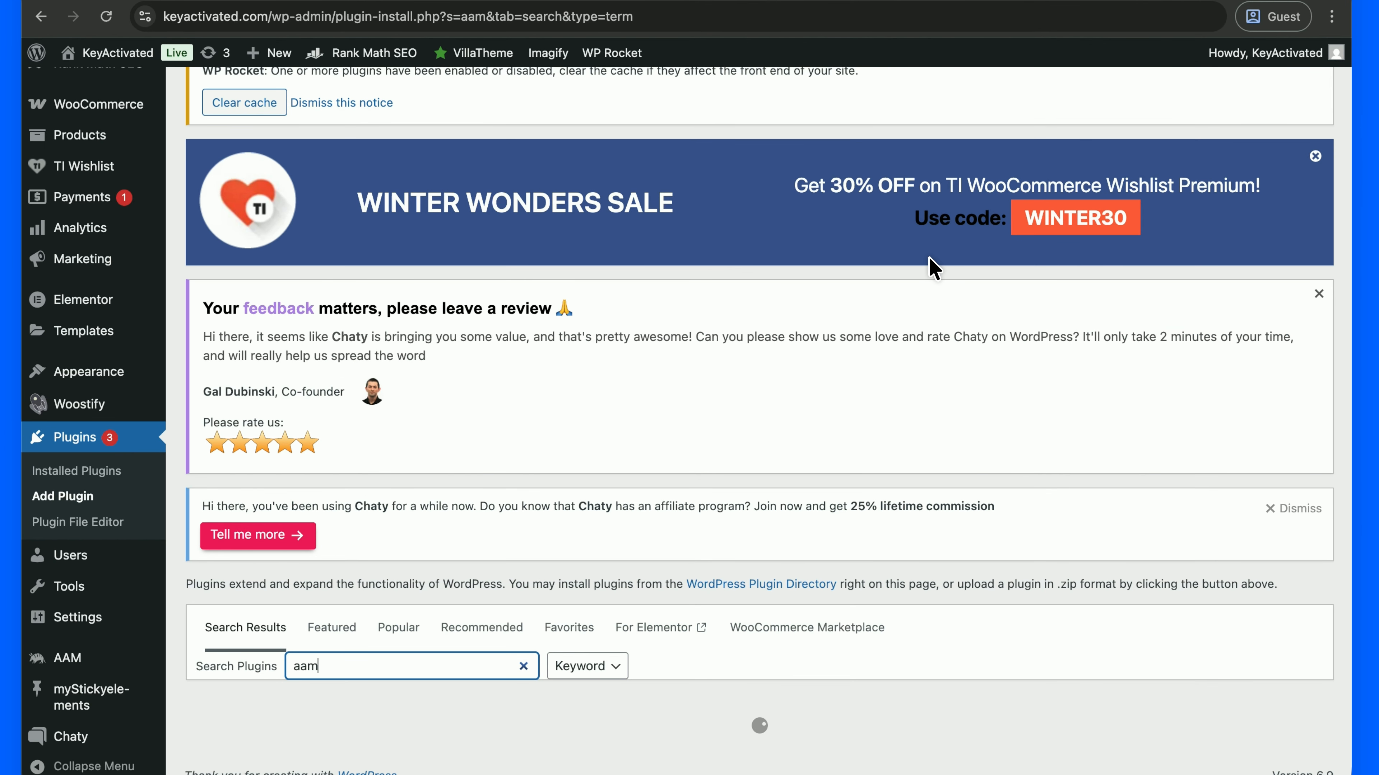
pyautogui.scroll(-6, 848, 359)
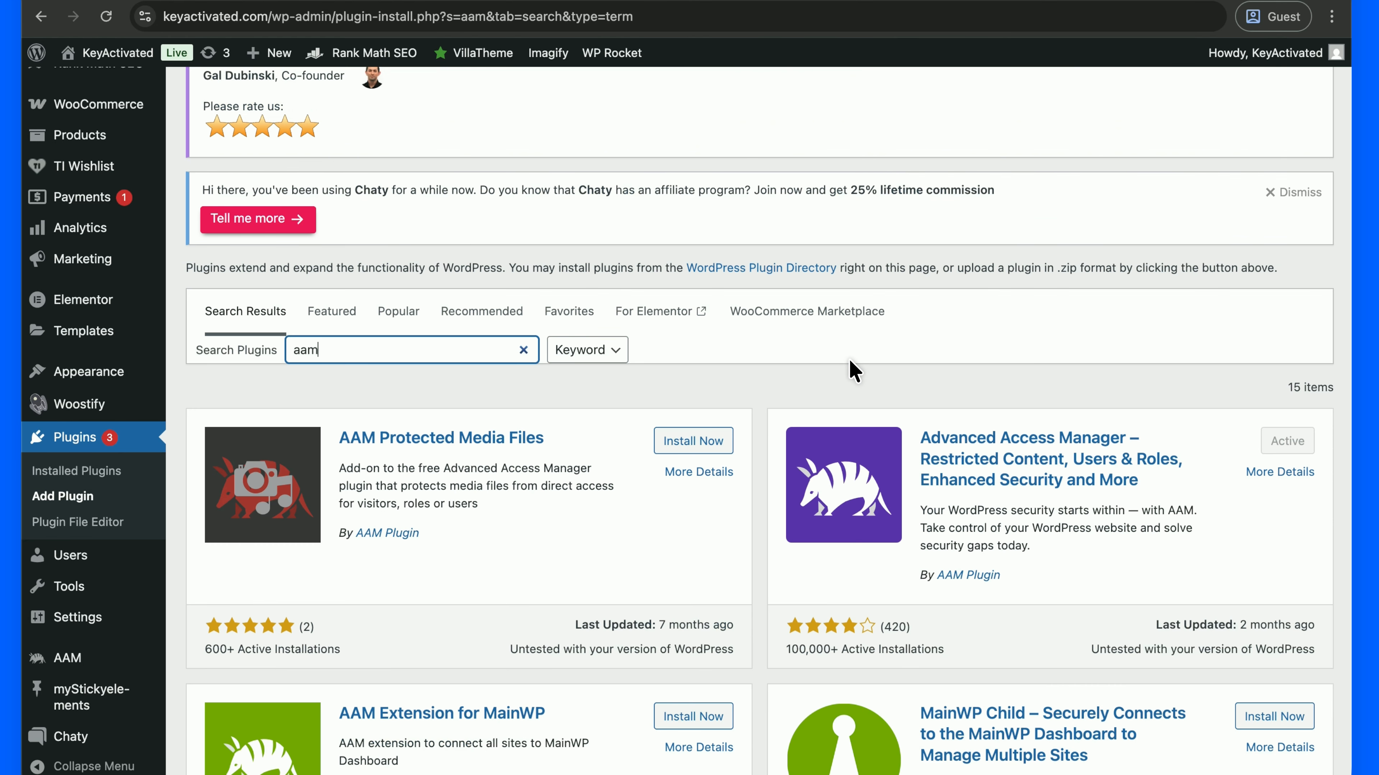
pyautogui.scroll(-1, 849, 359)
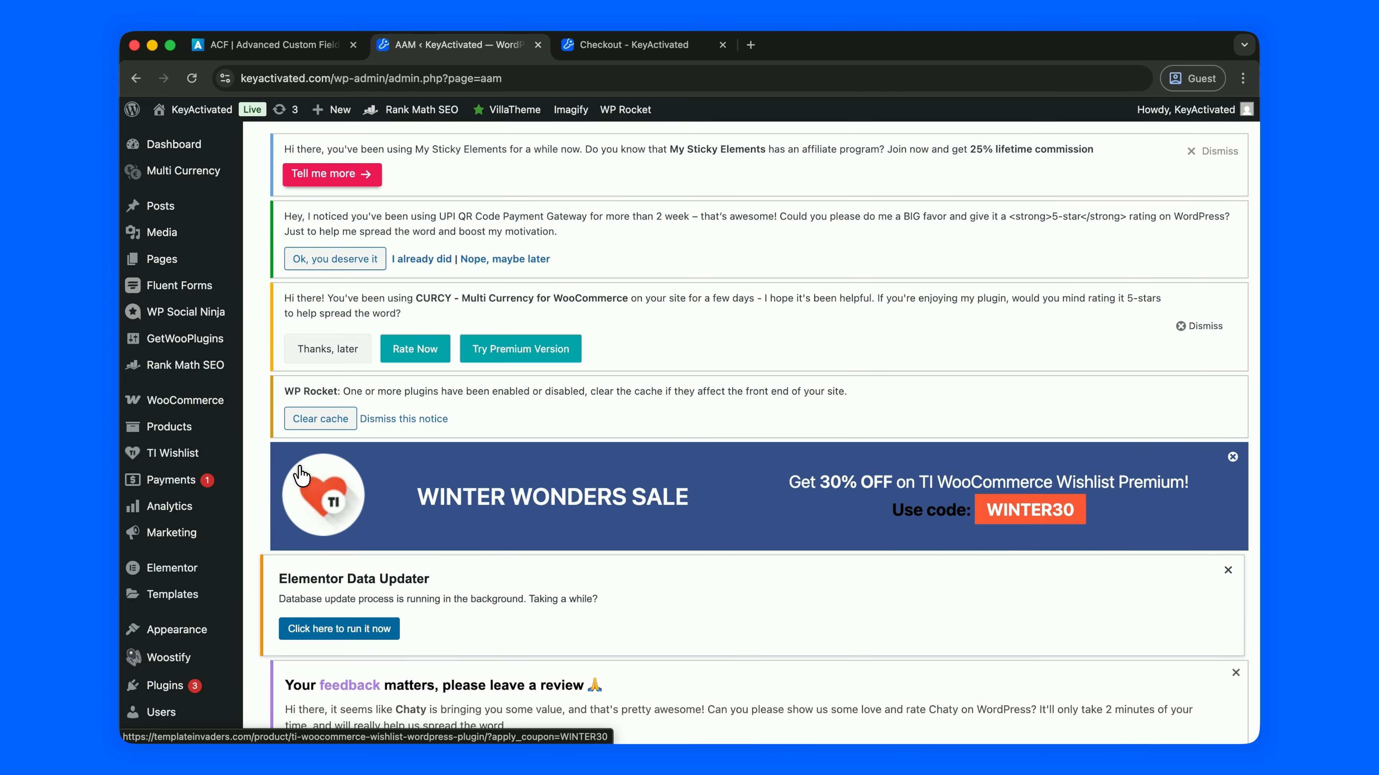
pyautogui.scroll(-15, 325, 444)
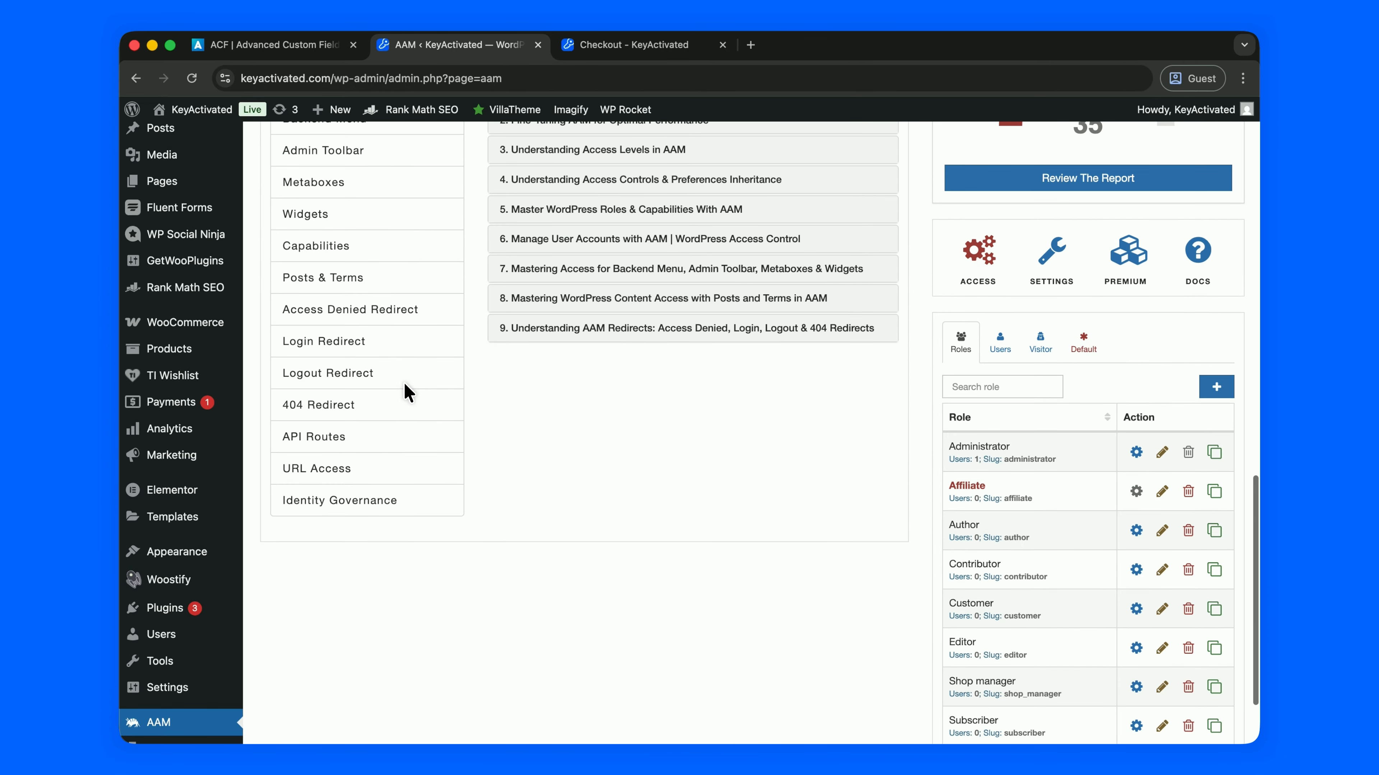
pyautogui.scroll(-1, 400, 299)
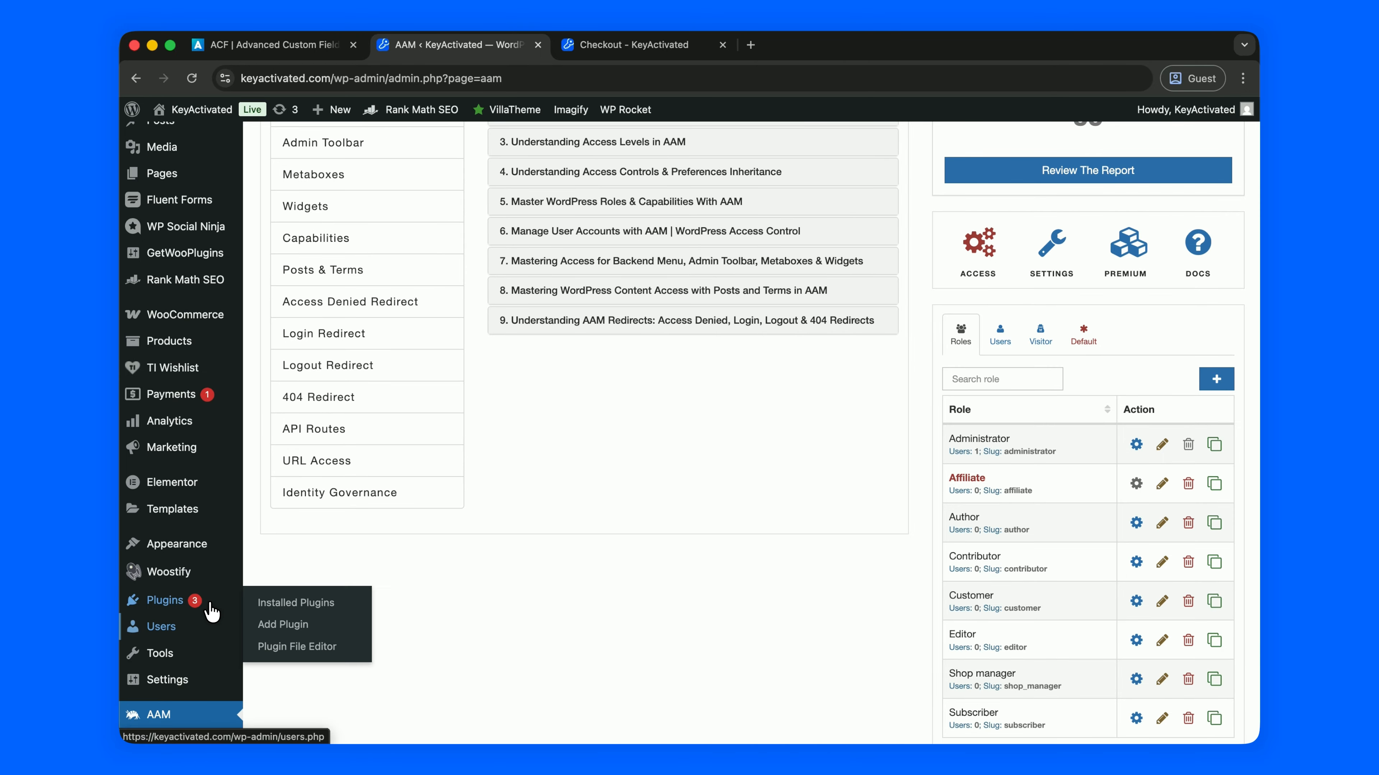
pyautogui.moveTo(175, 630)
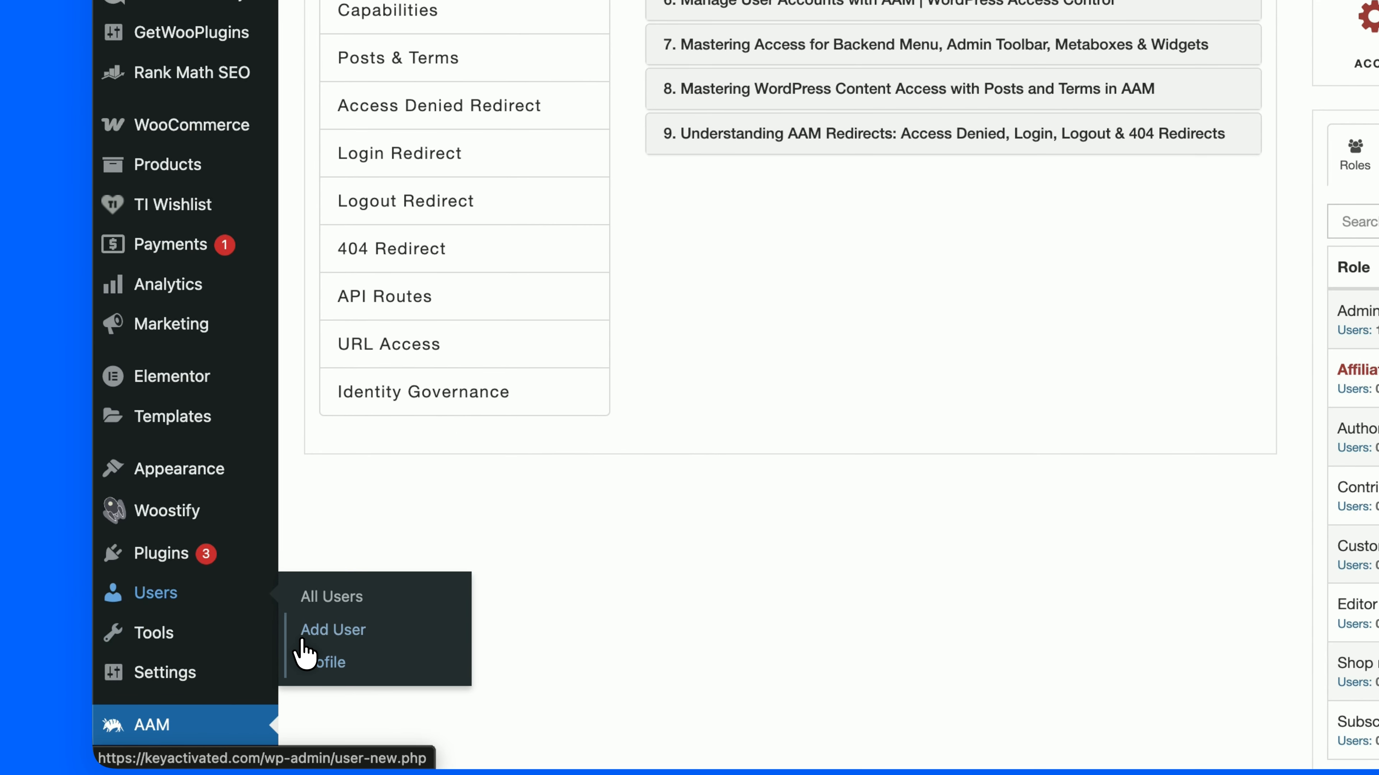
# Enter the new user's username and e-mail address in the Add User form
pyautogui.click(351, 630)
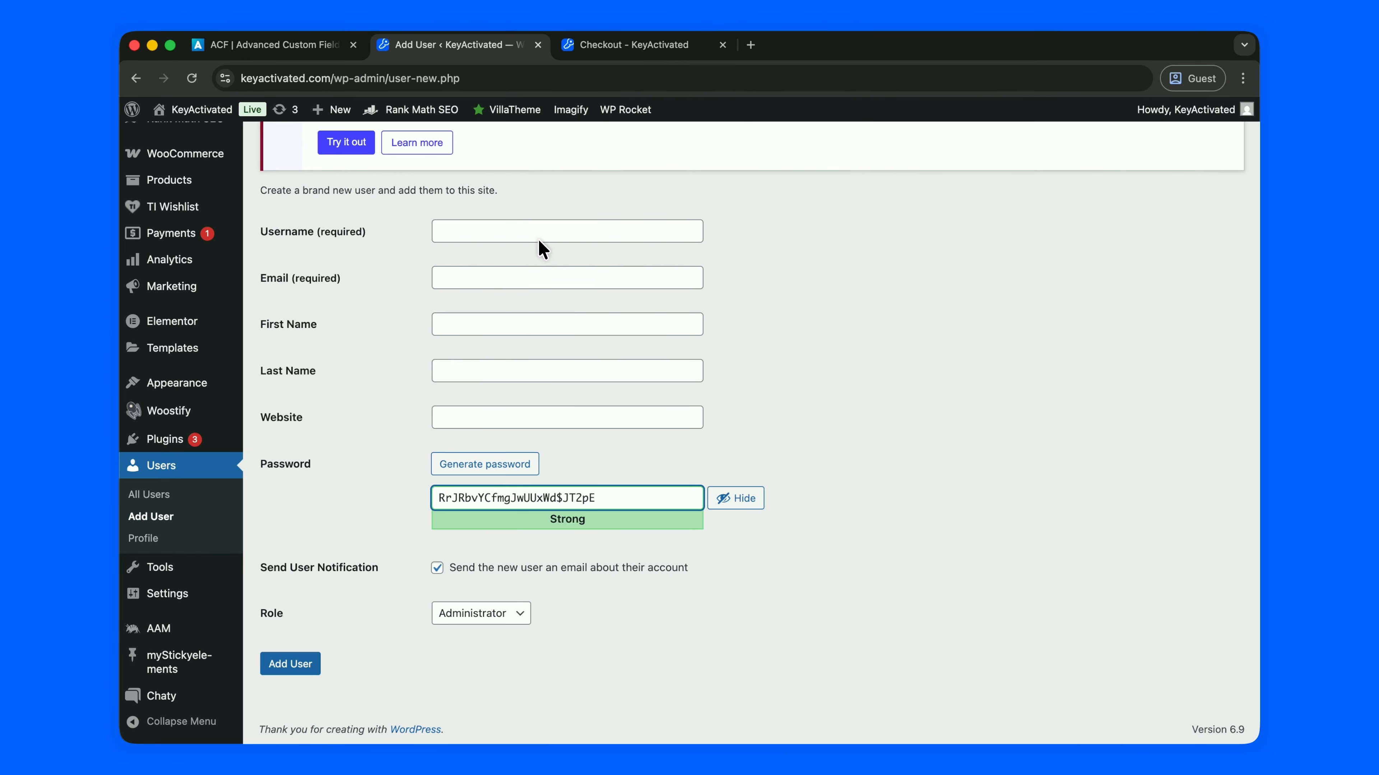
pyautogui.click(608, 159)
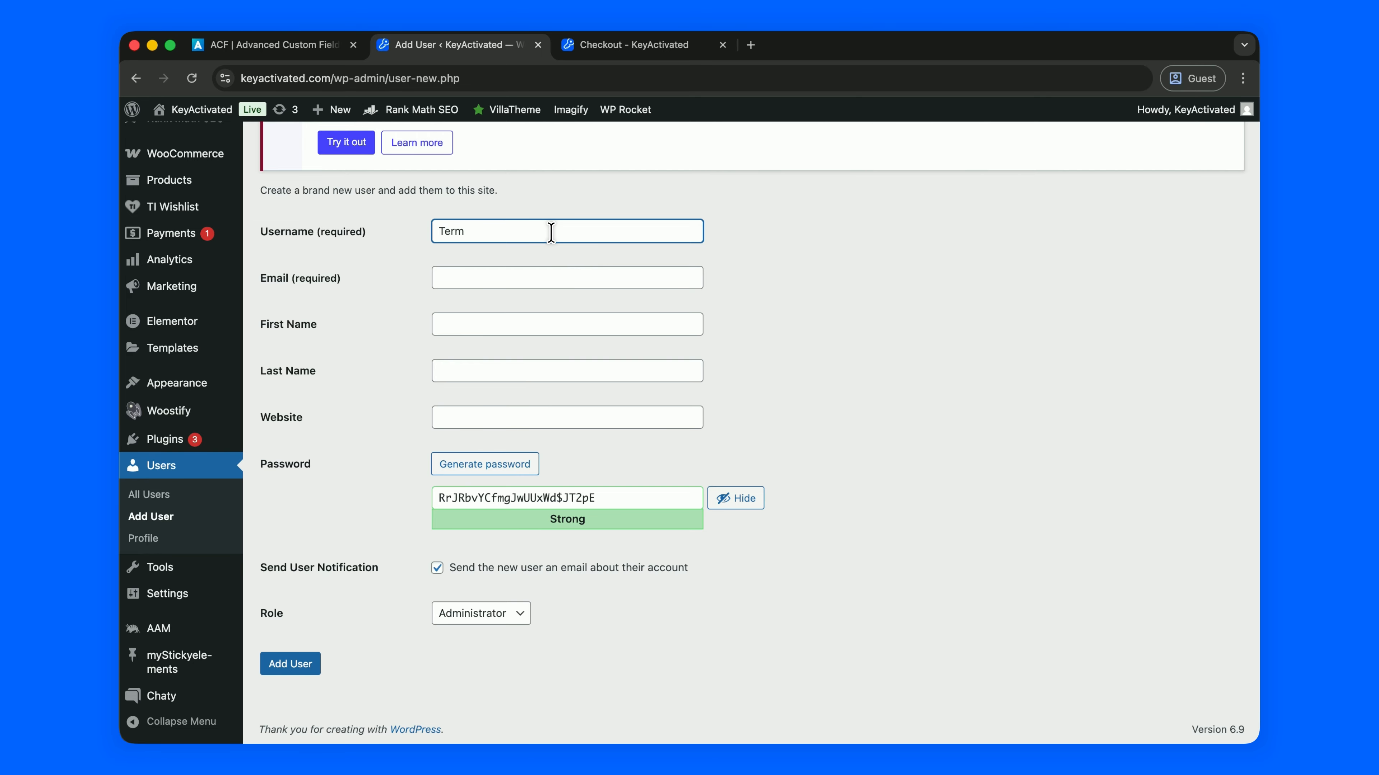
pyautogui.click(512, 279)
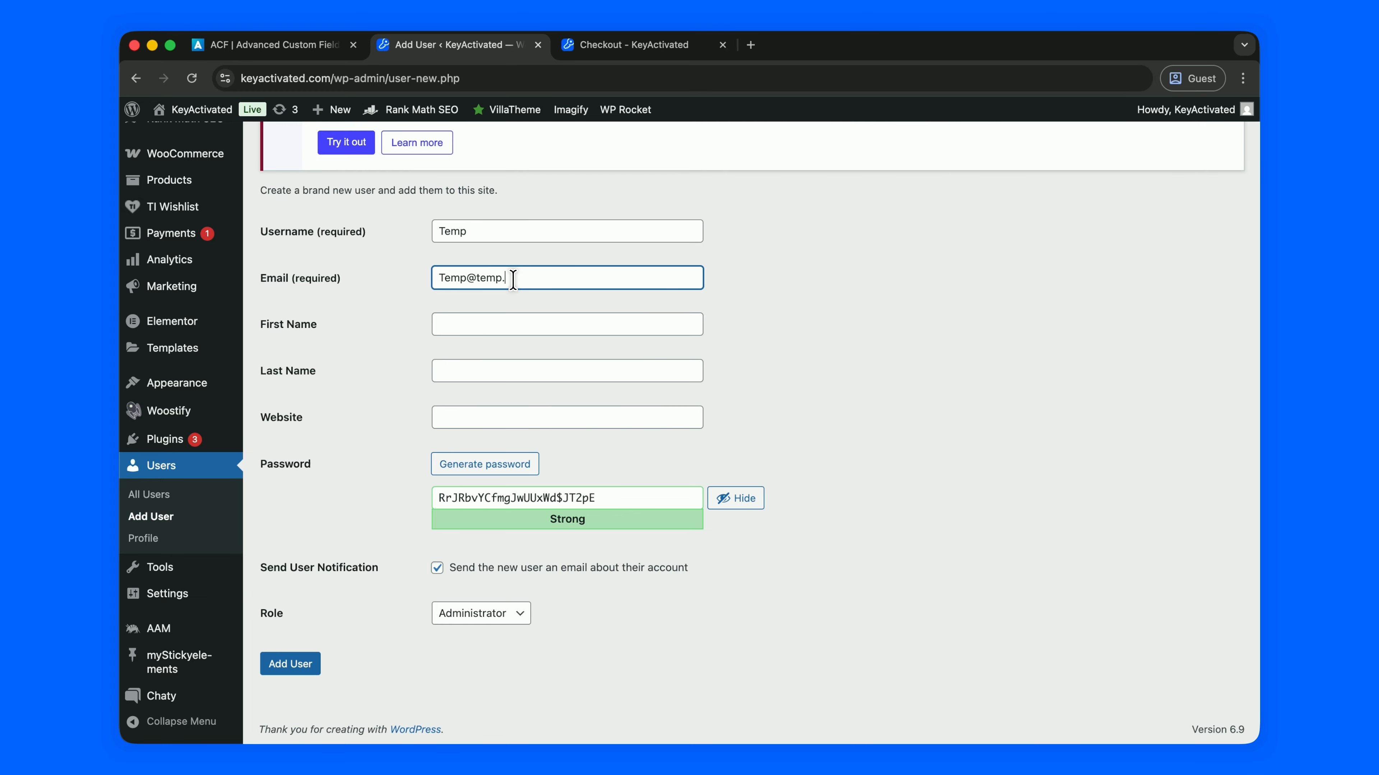
pyautogui.click(368, 419)
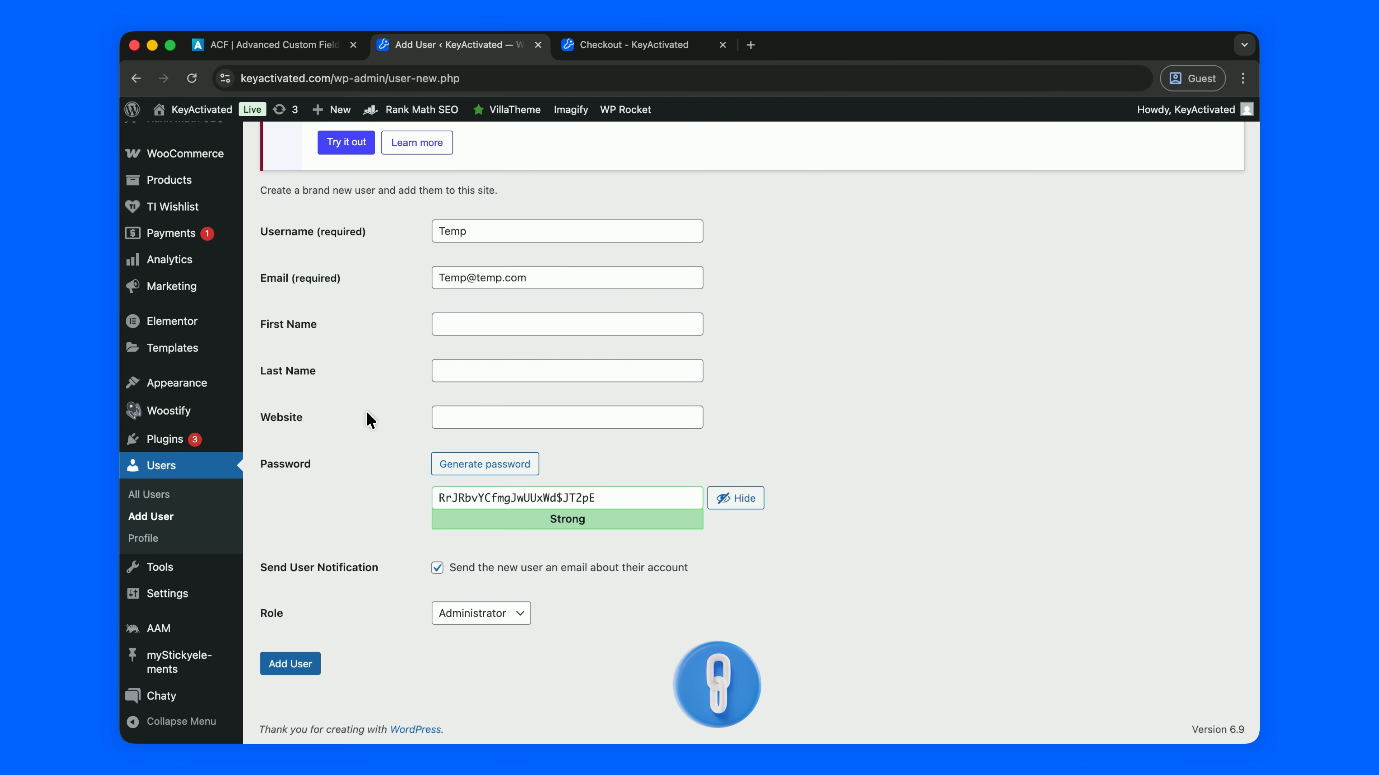
pyautogui.scroll(-1, 390, 466)
# Replace the generated password with a custom one, keep the Administrator role, and add the user
pyautogui.tripleClick(498, 504)
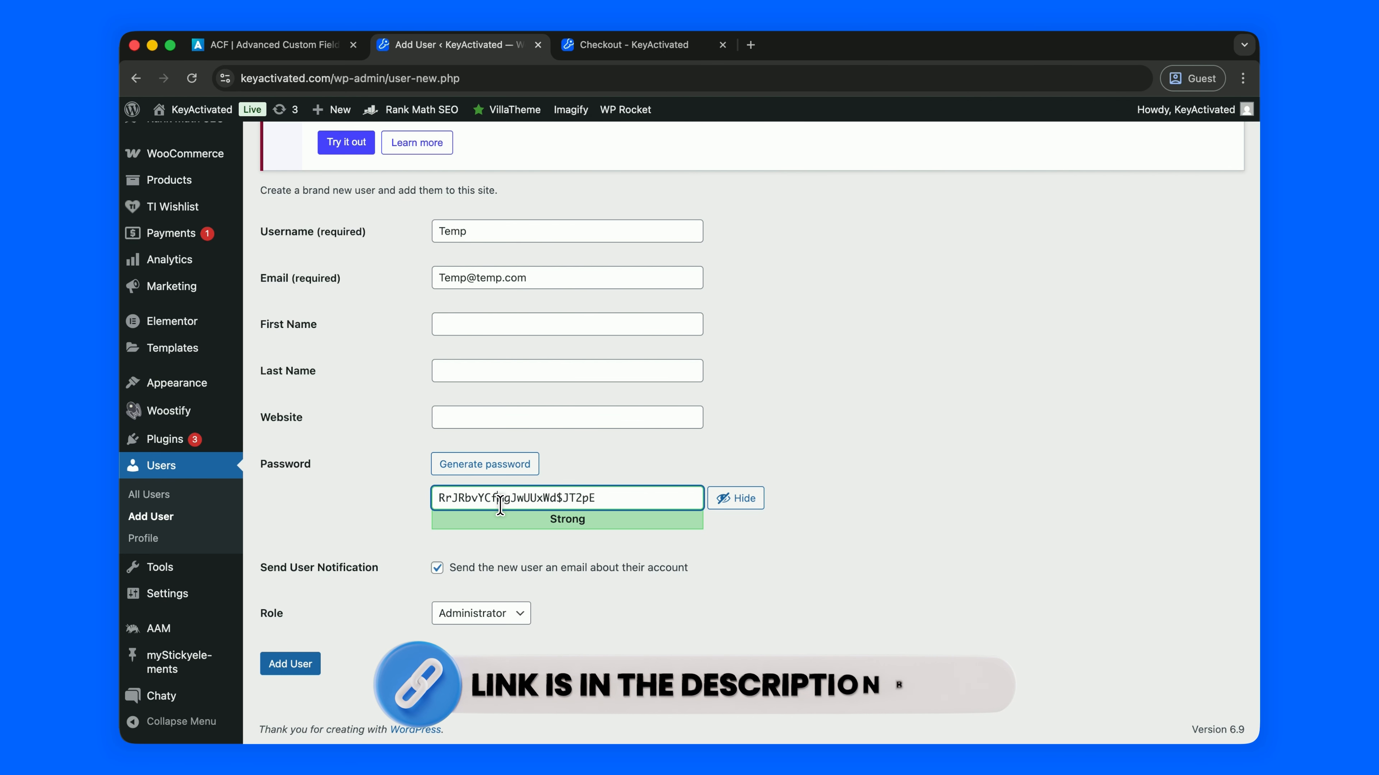
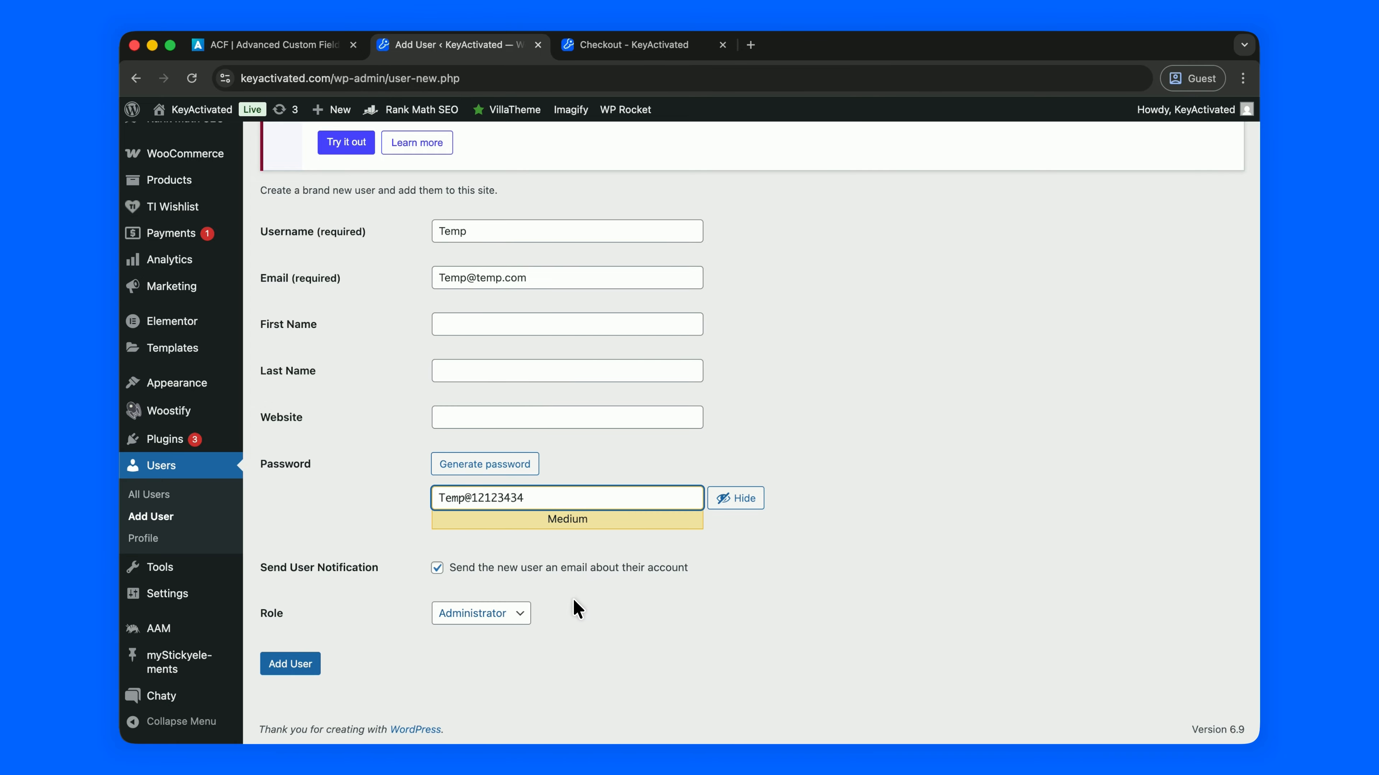
pyautogui.click(472, 613)
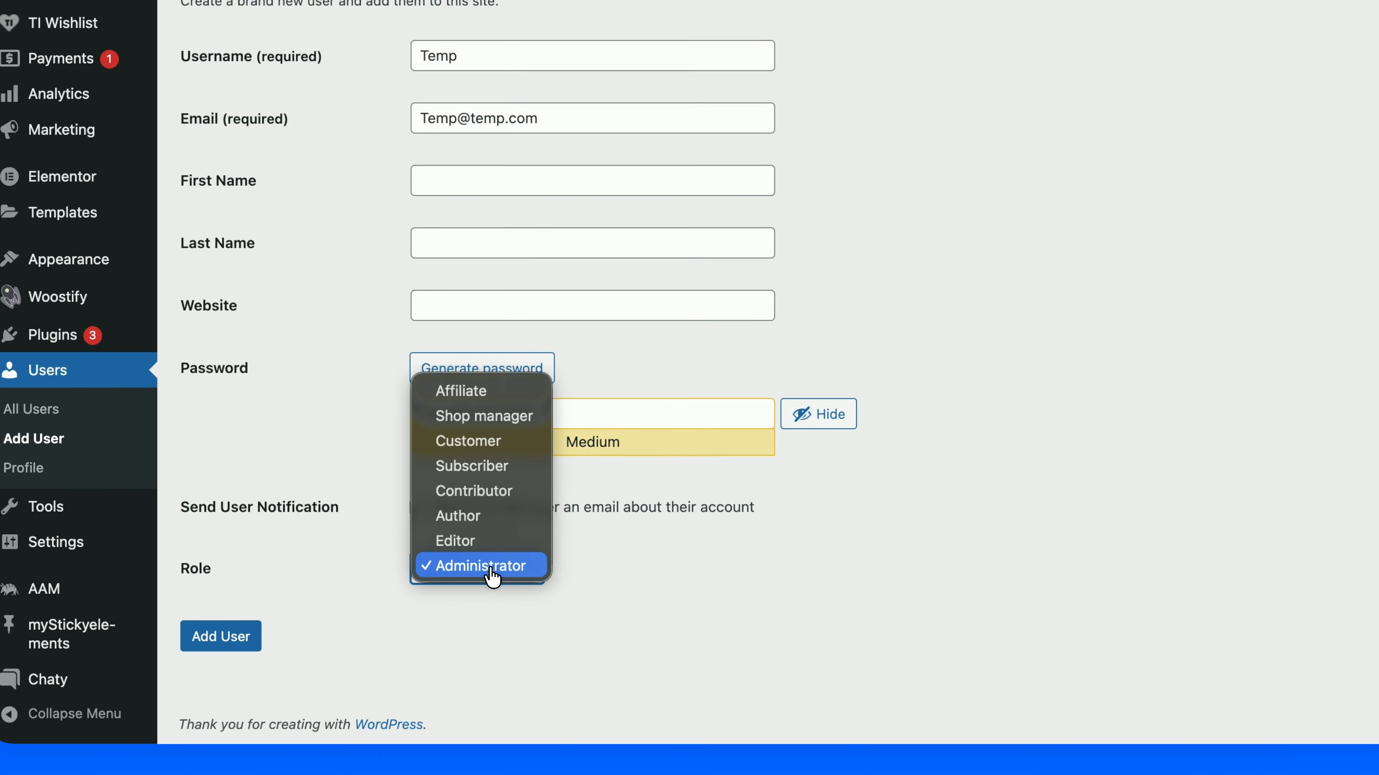
pyautogui.click(470, 619)
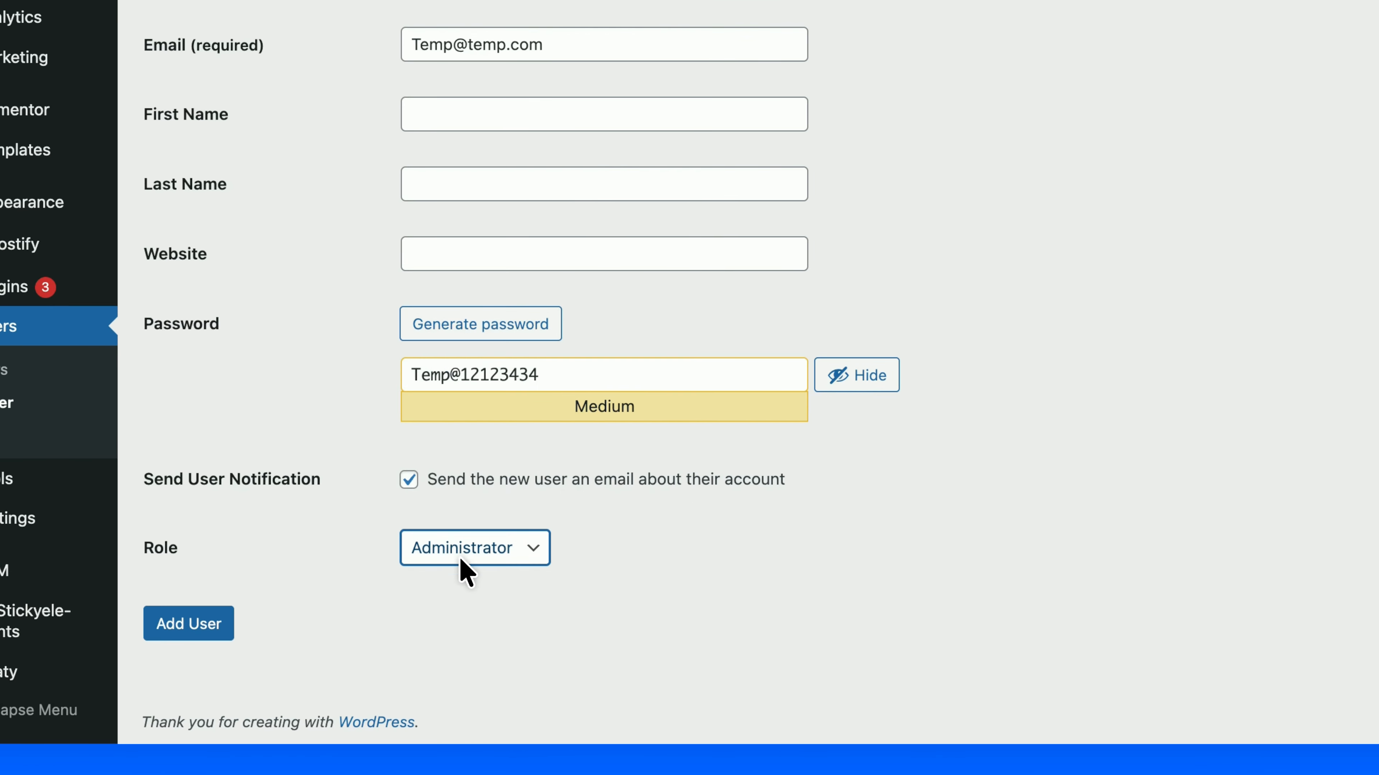
pyautogui.click(182, 619)
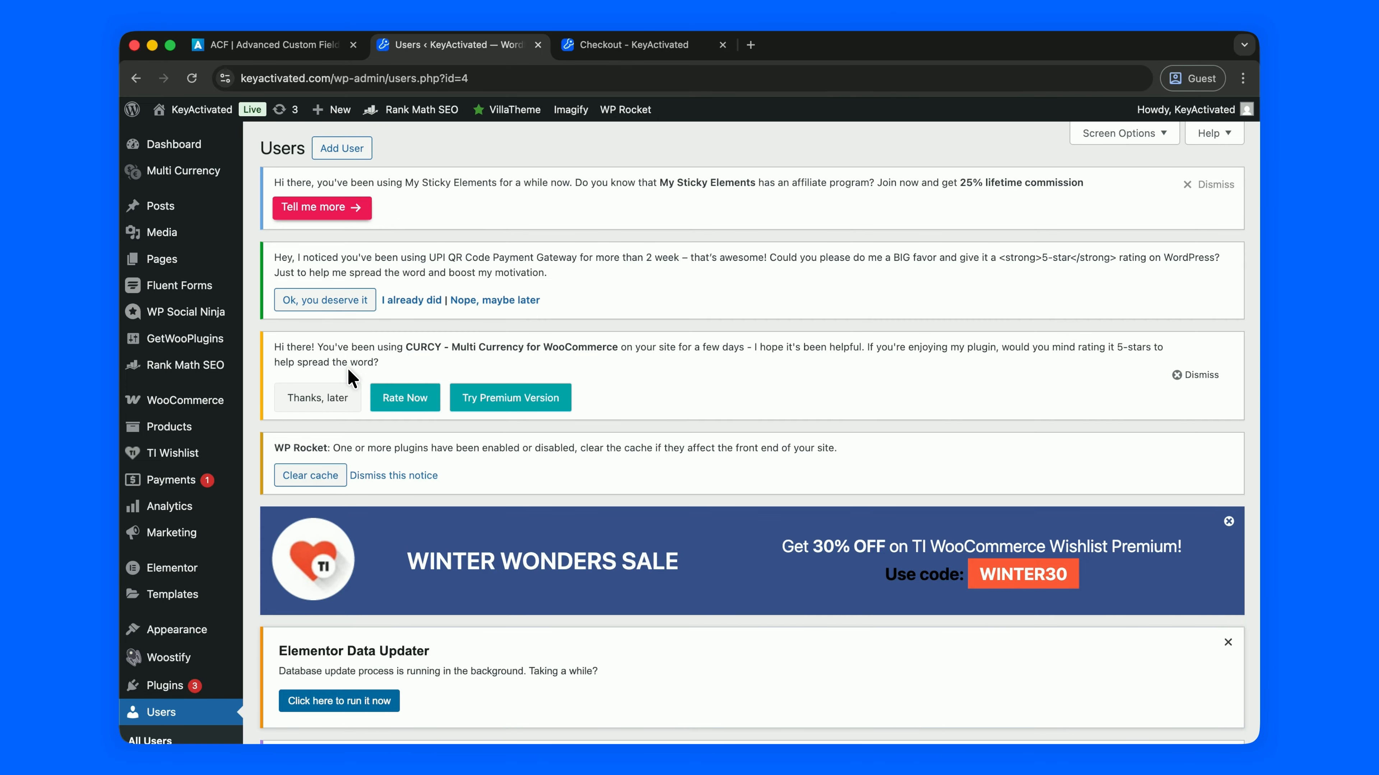
pyautogui.scroll(-9, 342, 383)
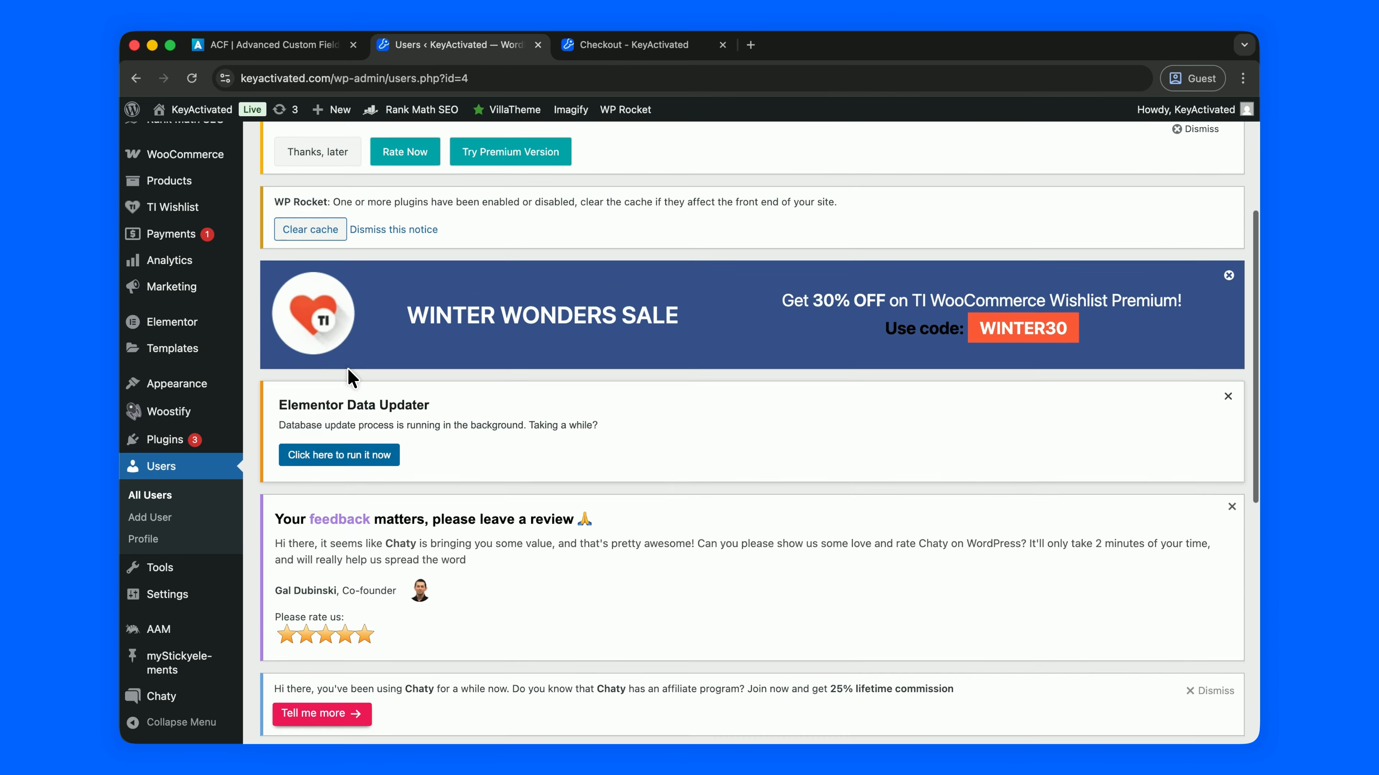
# Open the temporary user's Backend Menu settings in Advanced Access Manager
pyautogui.click(157, 631)
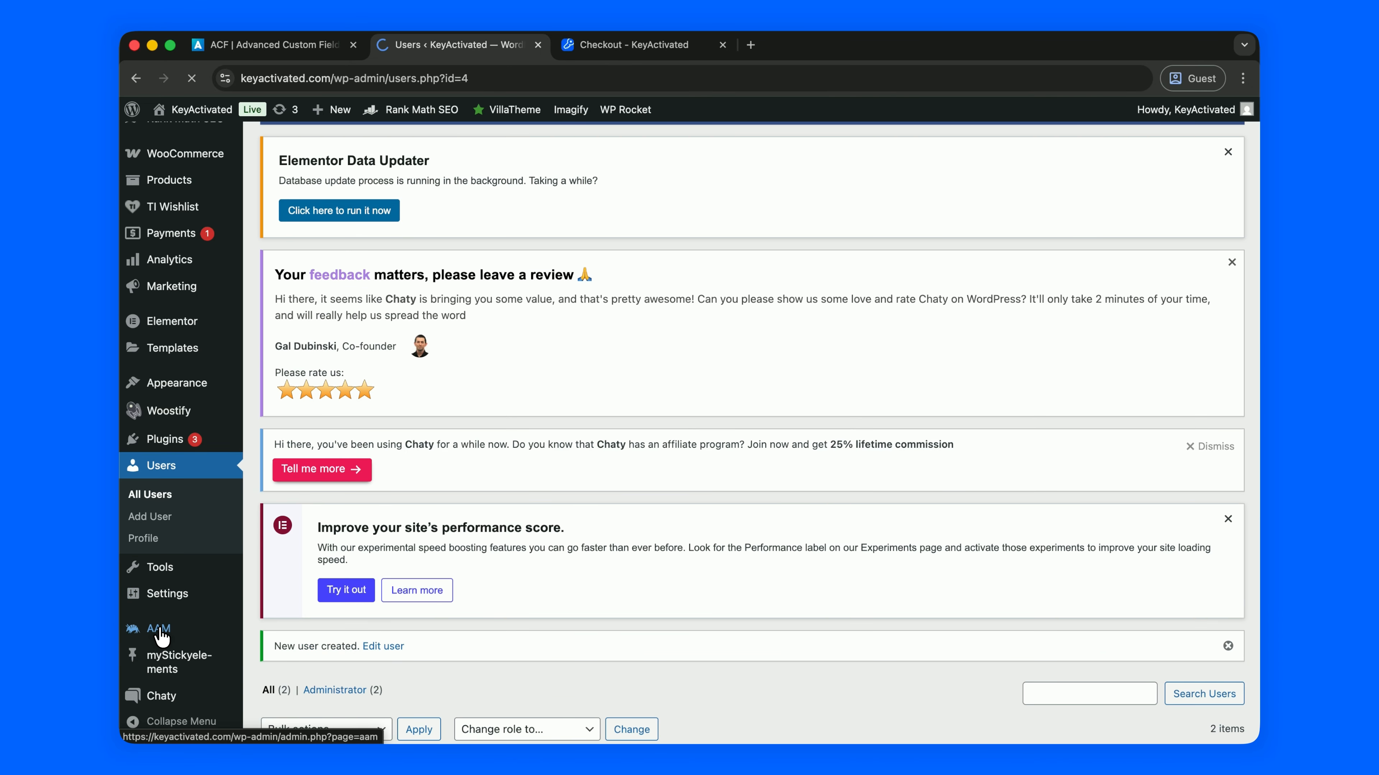
pyautogui.scroll(-10, 524, 545)
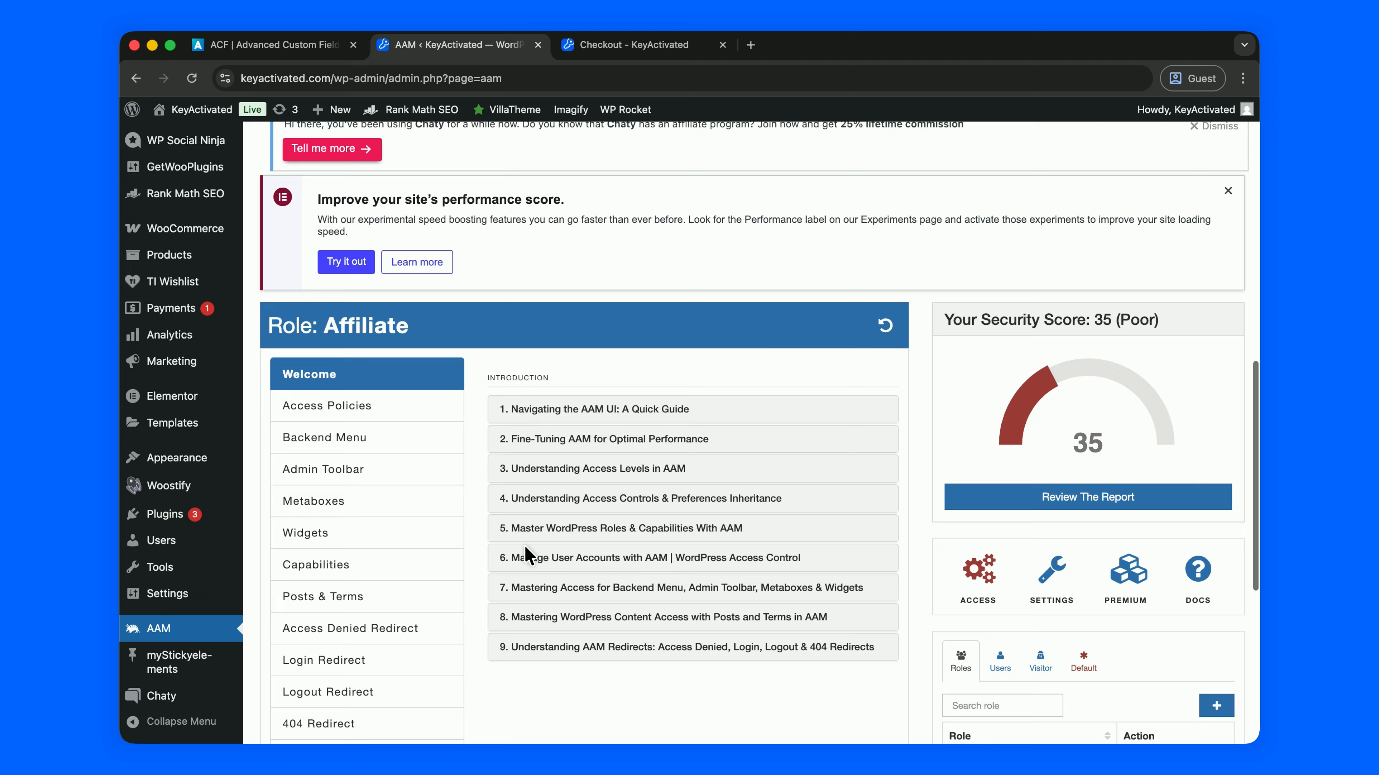
pyautogui.scroll(-6, 524, 546)
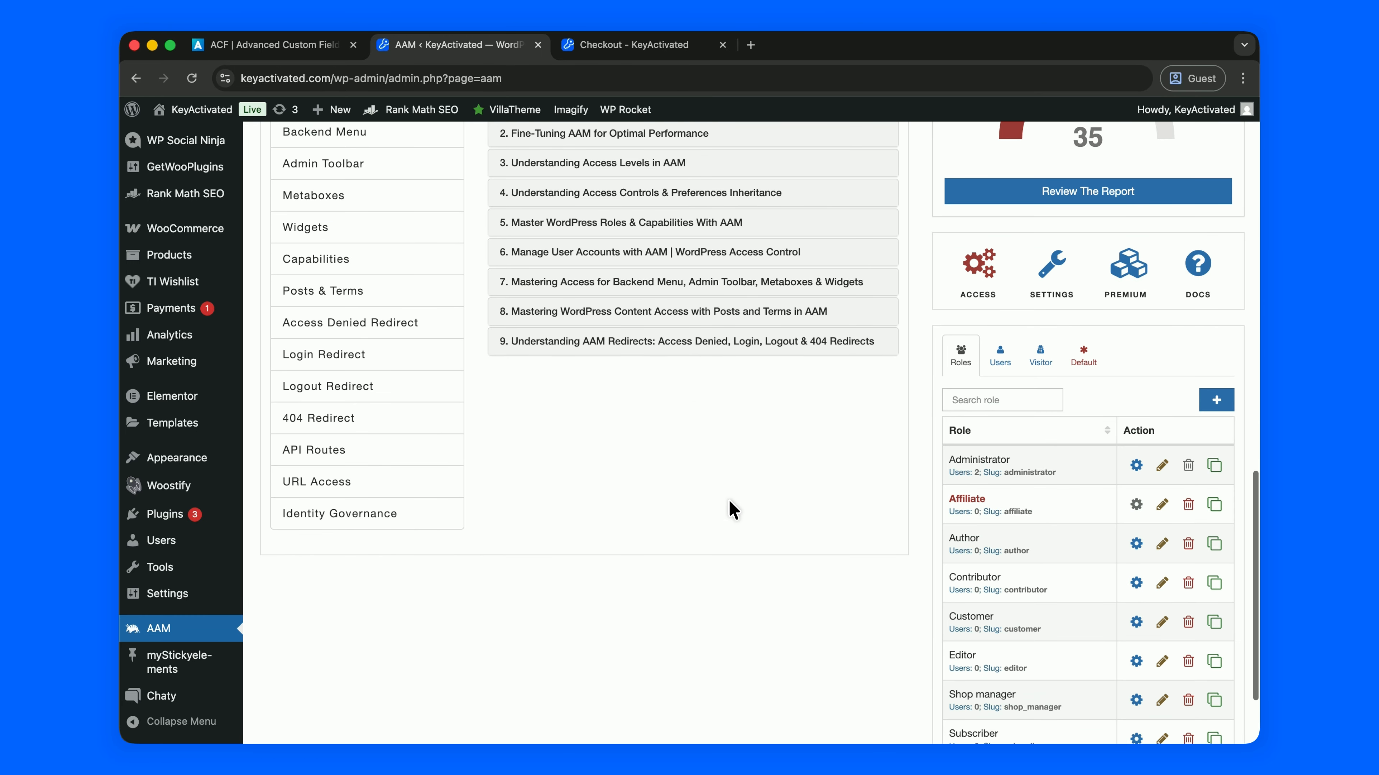
pyautogui.click(991, 362)
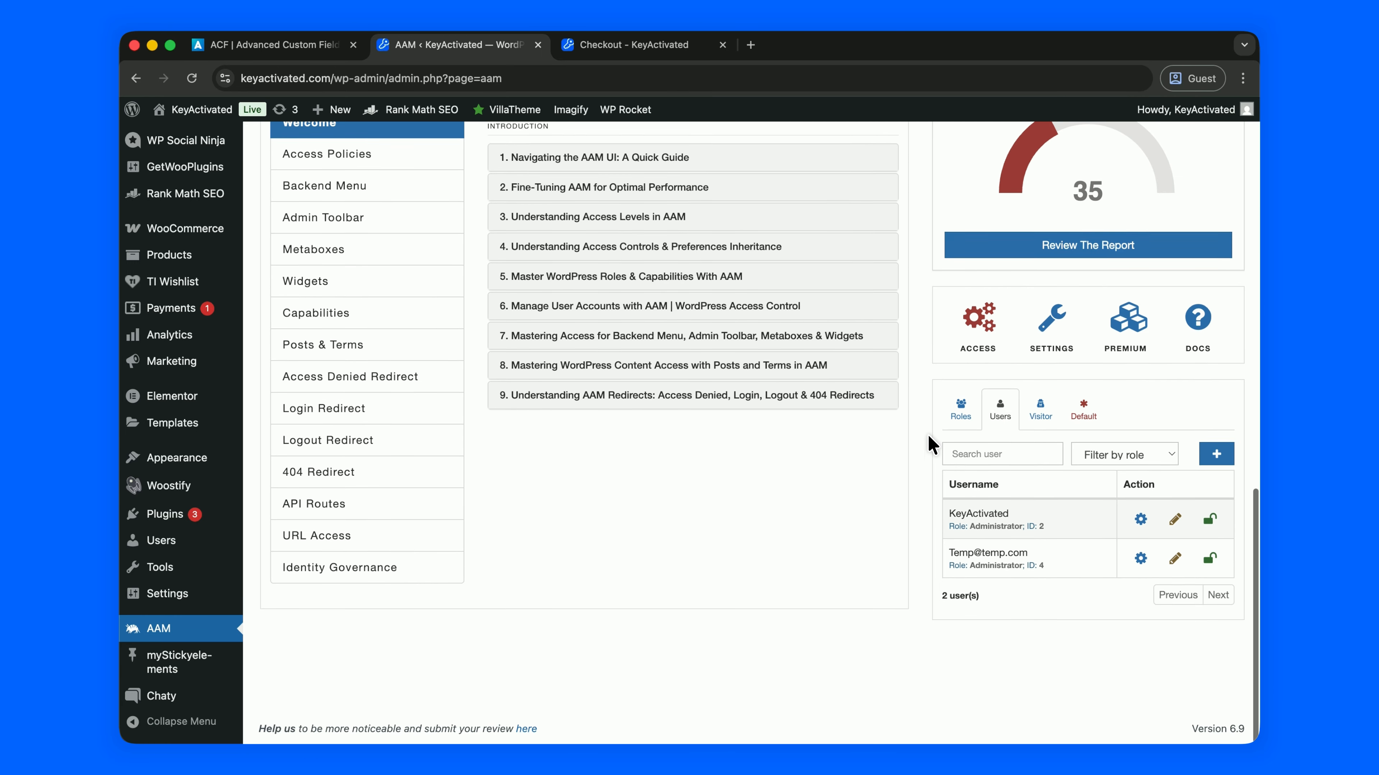
pyautogui.click(1140, 559)
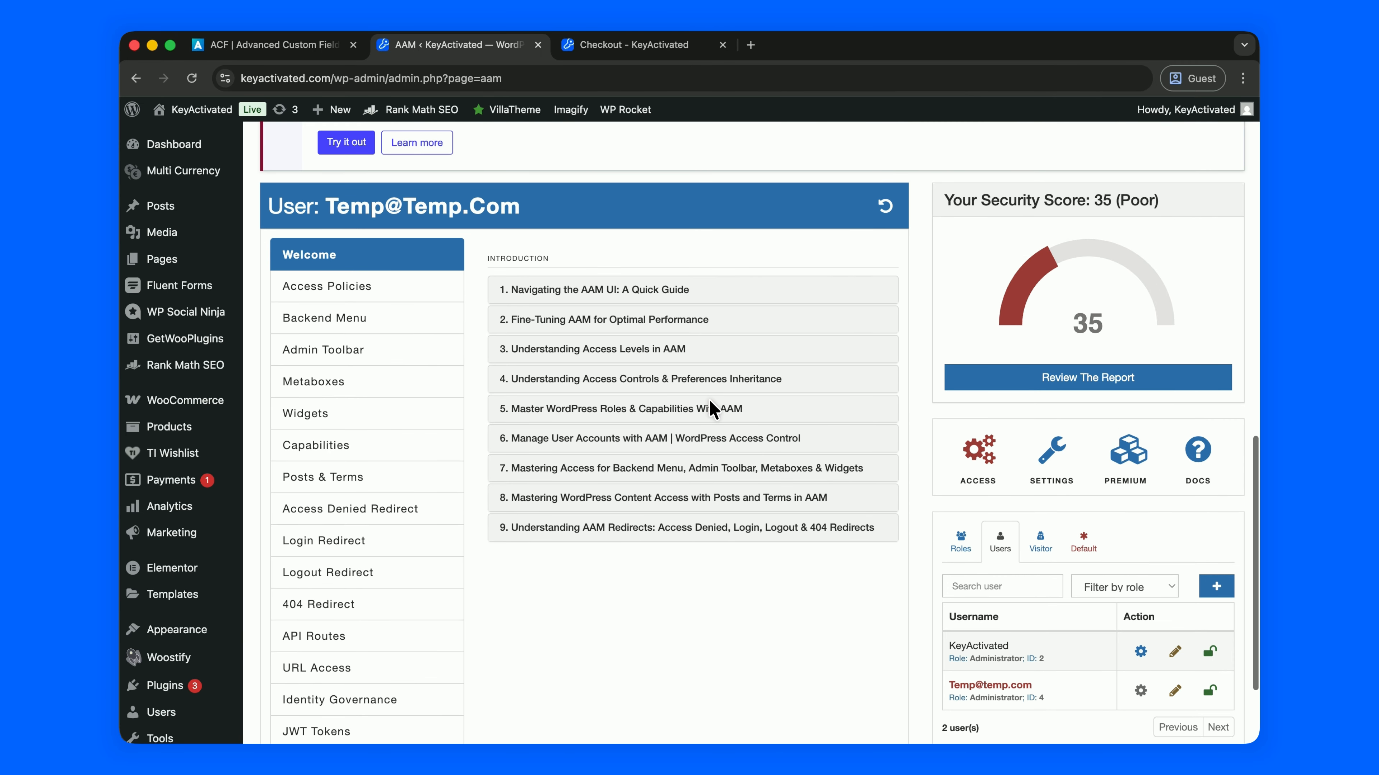
pyautogui.click(389, 326)
# Restrict the Dashboard and Multi Currency menus for the temporary user
pyautogui.scroll(-5, 476, 443)
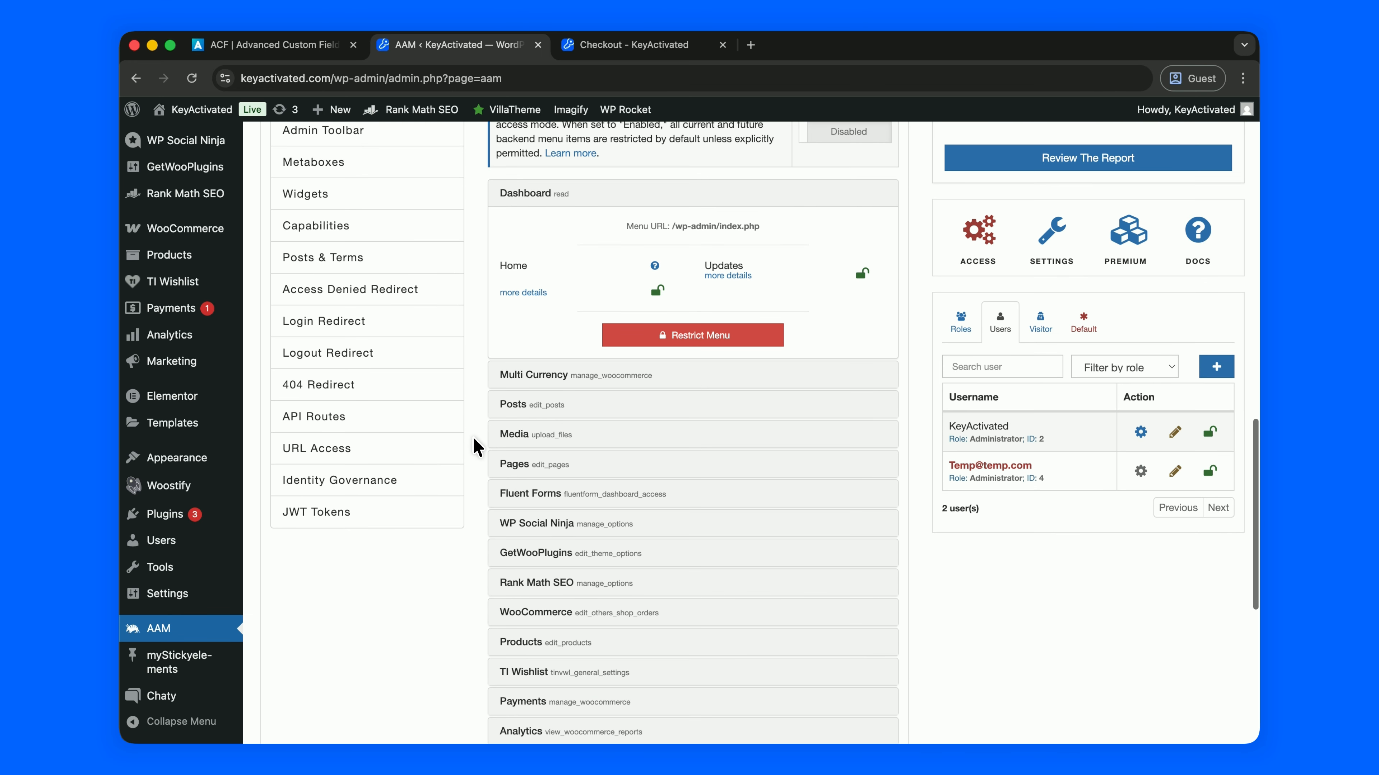
pyautogui.scroll(5, 238, 543)
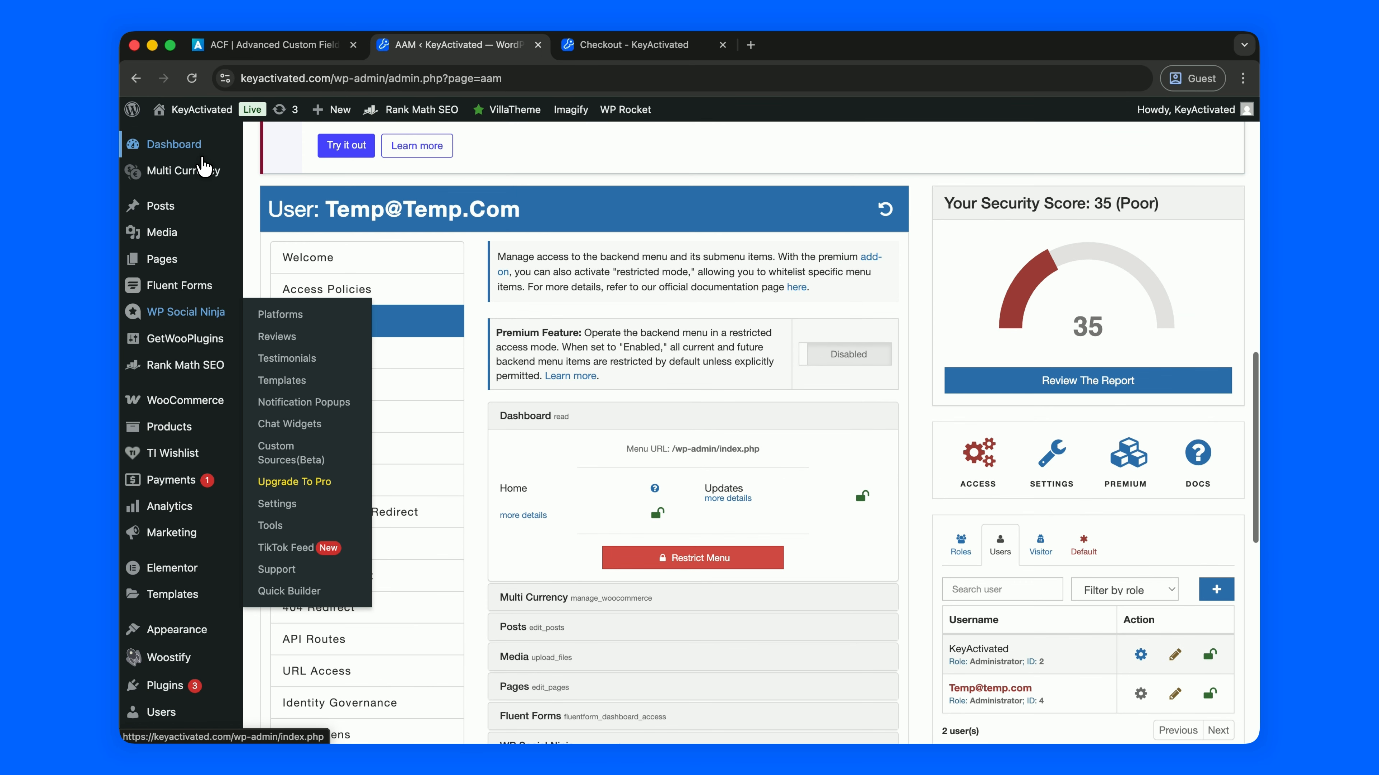
pyautogui.scroll(-5, 455, 554)
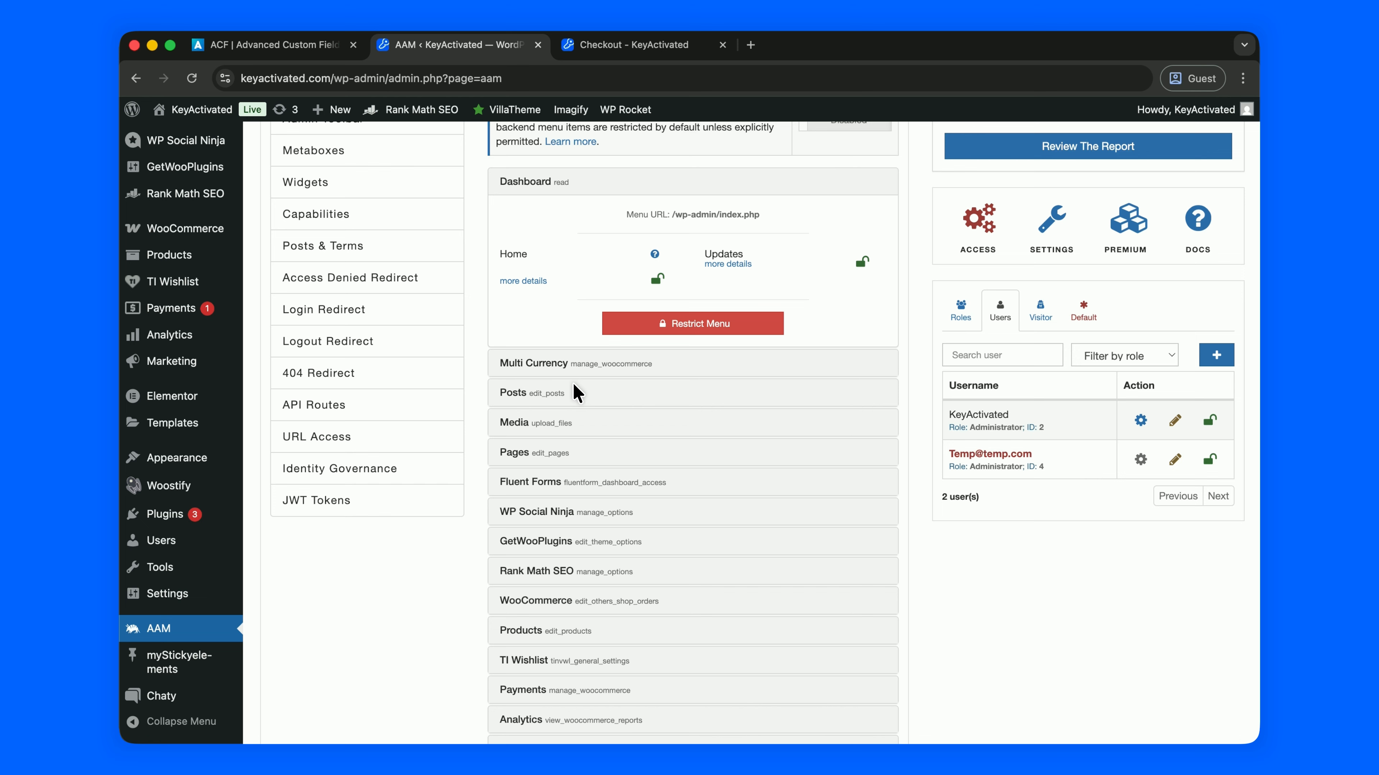
pyautogui.scroll(-1, 580, 421)
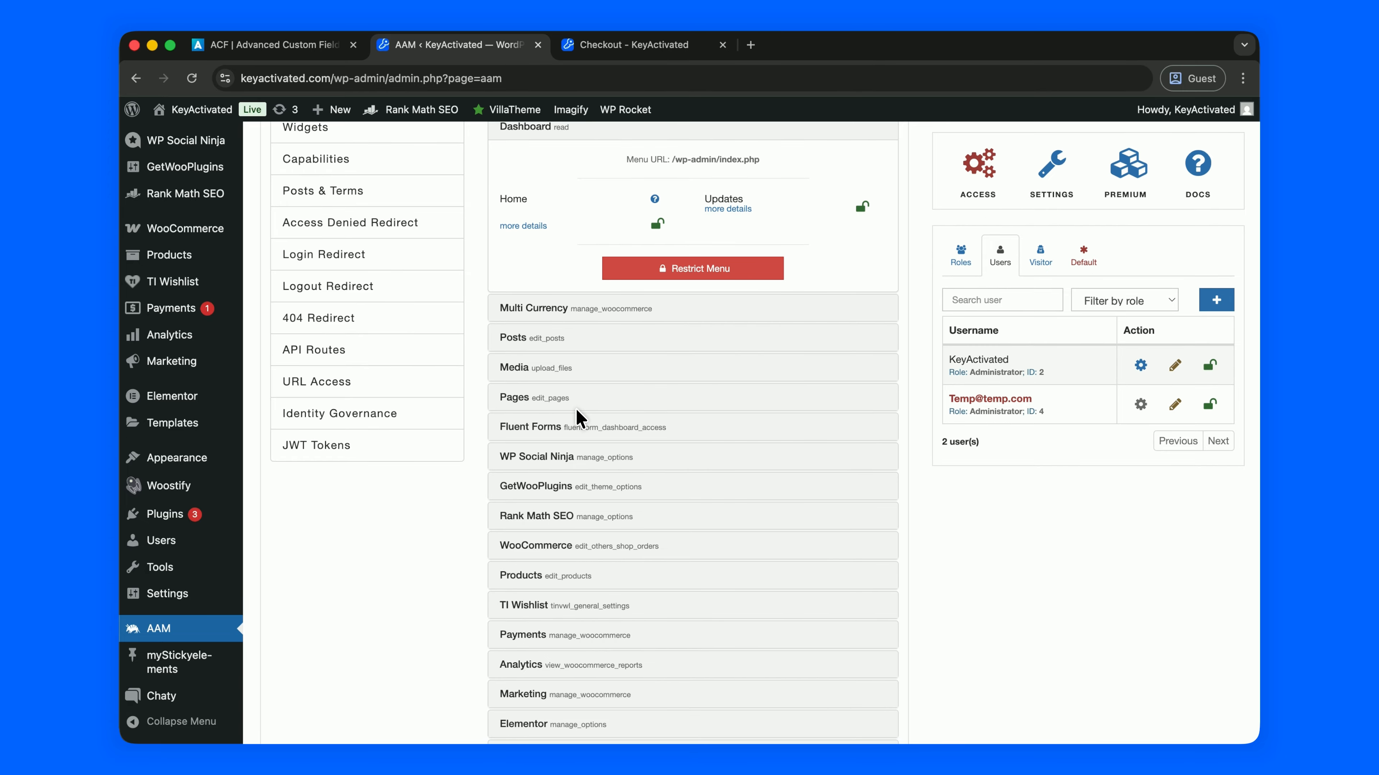
pyautogui.scroll(-3, 580, 421)
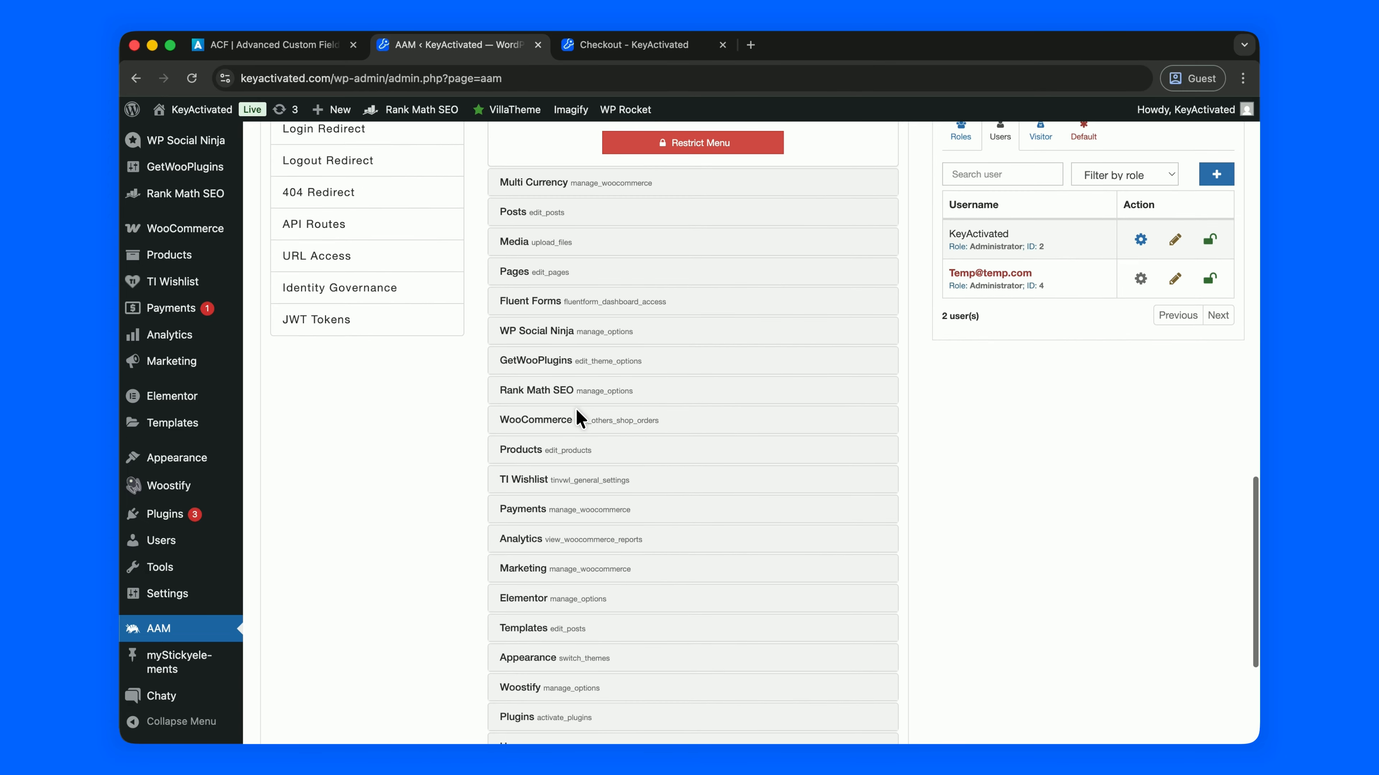
pyautogui.scroll(-3, 580, 421)
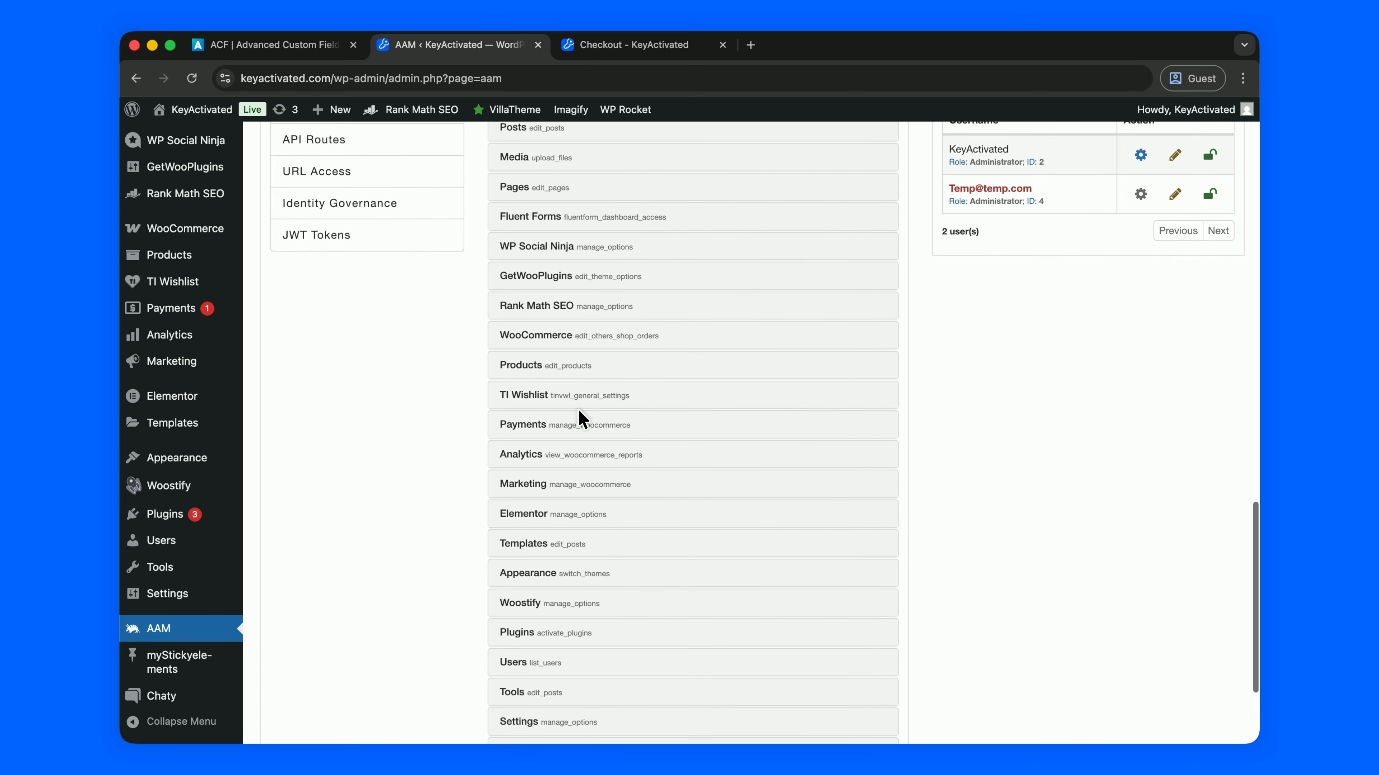
pyautogui.moveTo(174, 514)
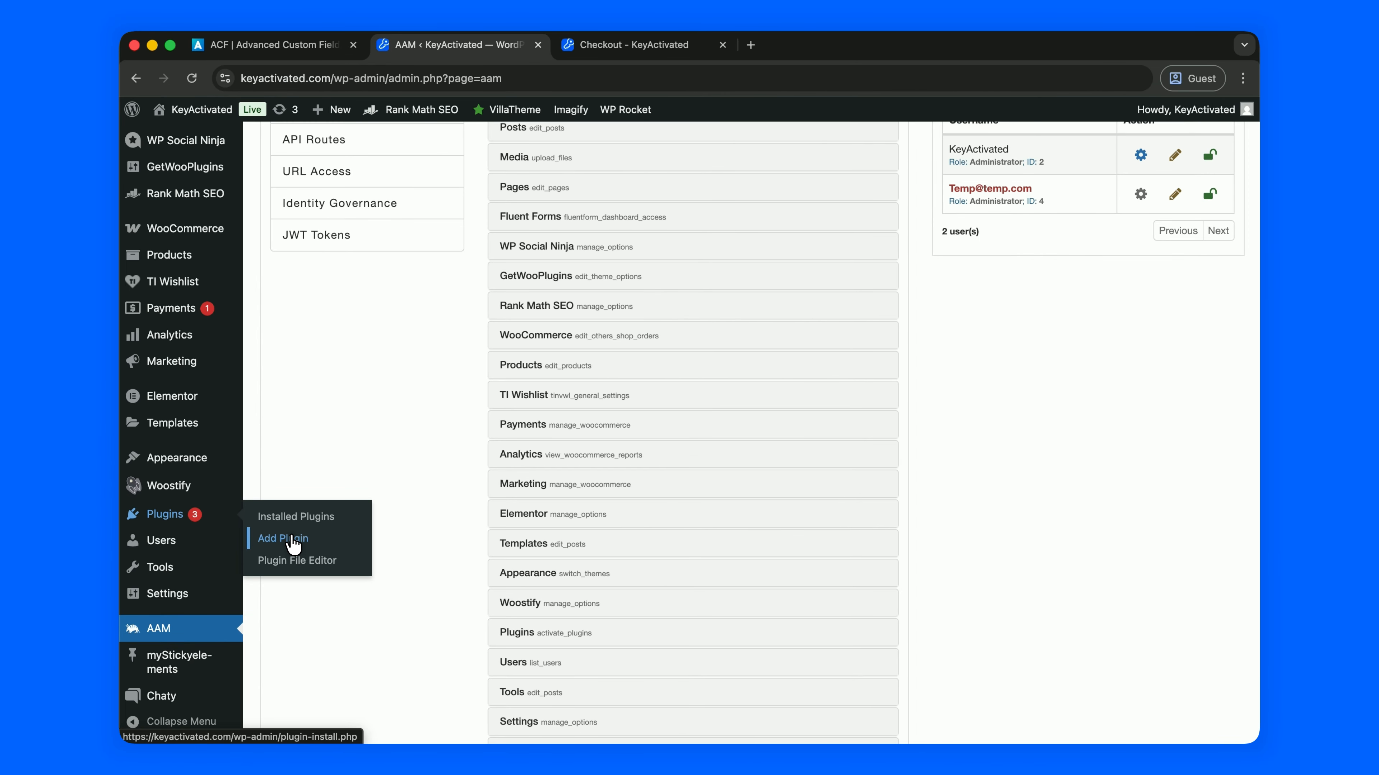
pyautogui.scroll(3, 331, 397)
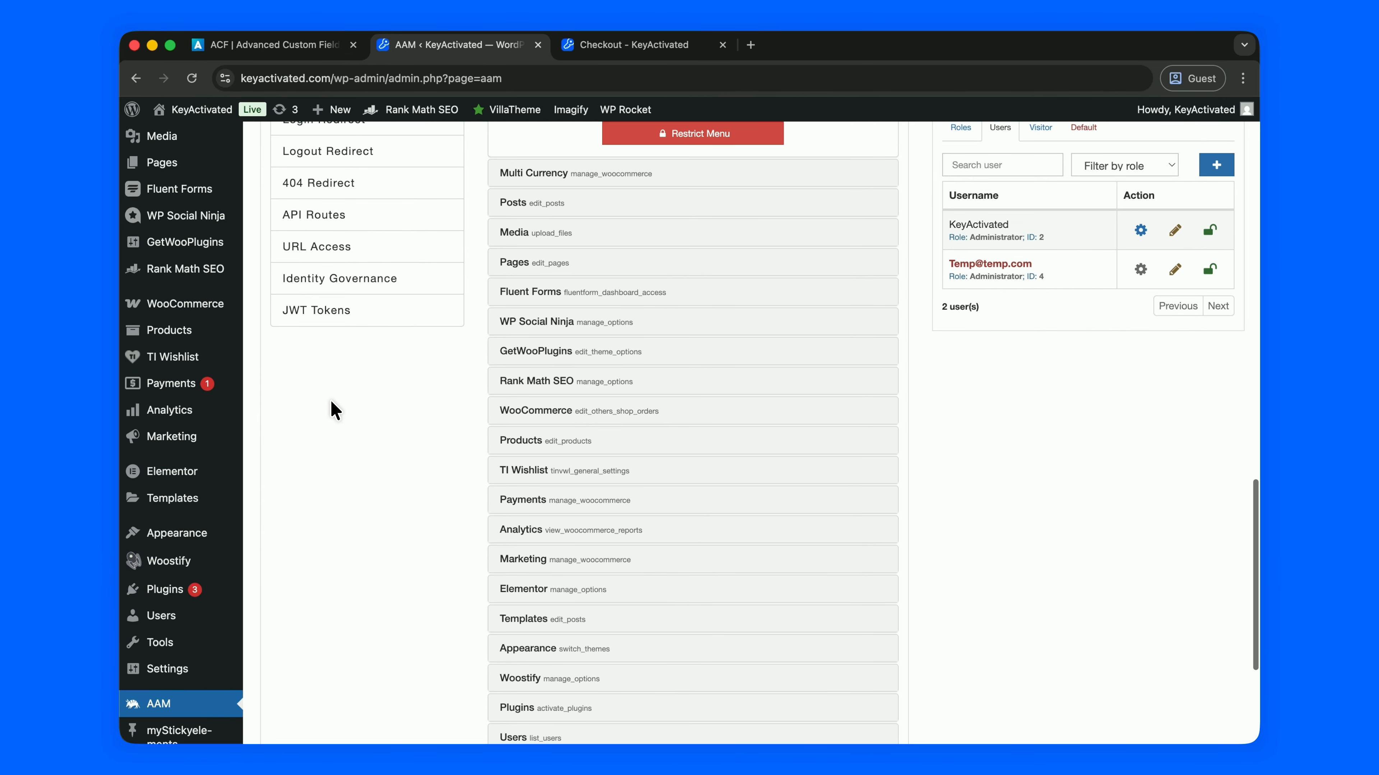
pyautogui.moveTo(179, 535)
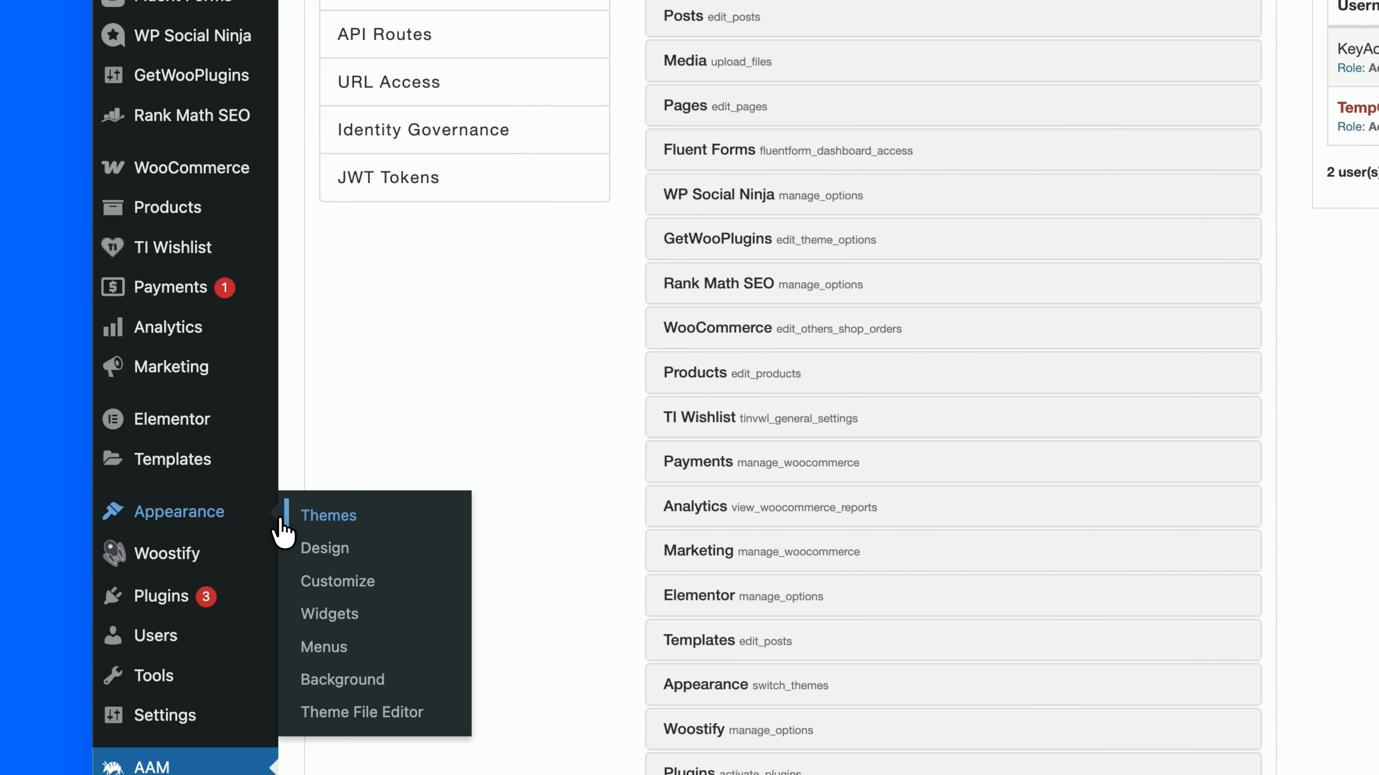
pyautogui.scroll(10, 478, 383)
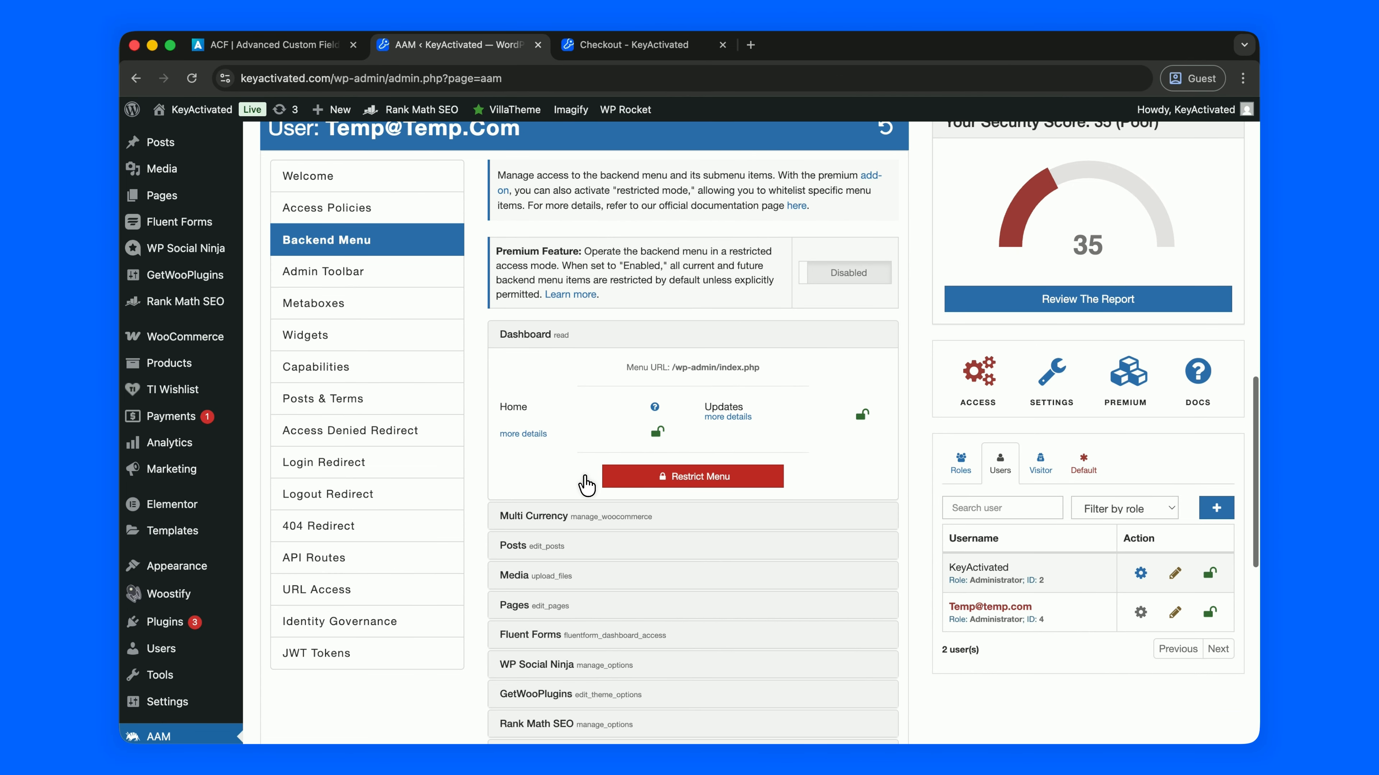
pyautogui.click(931, 527)
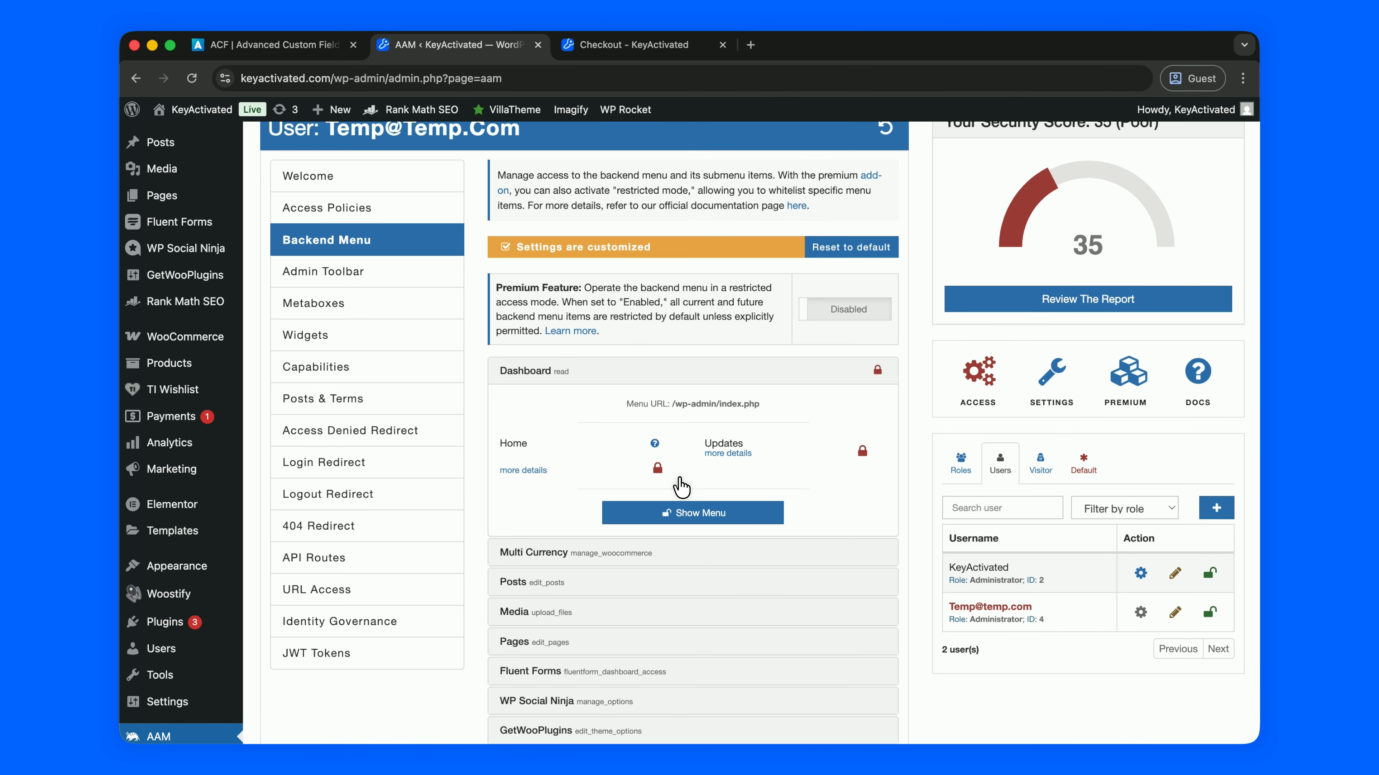
pyautogui.click(674, 374)
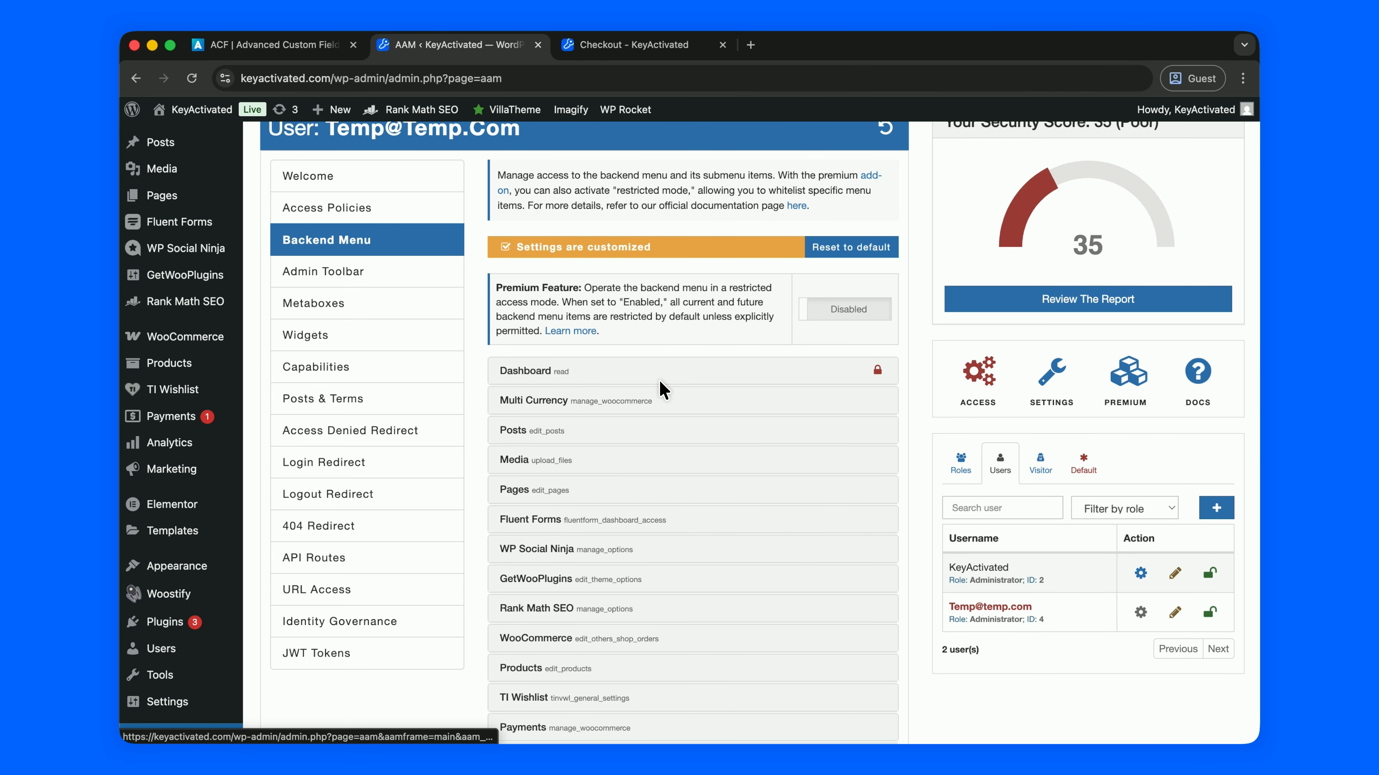
pyautogui.click(648, 401)
pyautogui.click(696, 550)
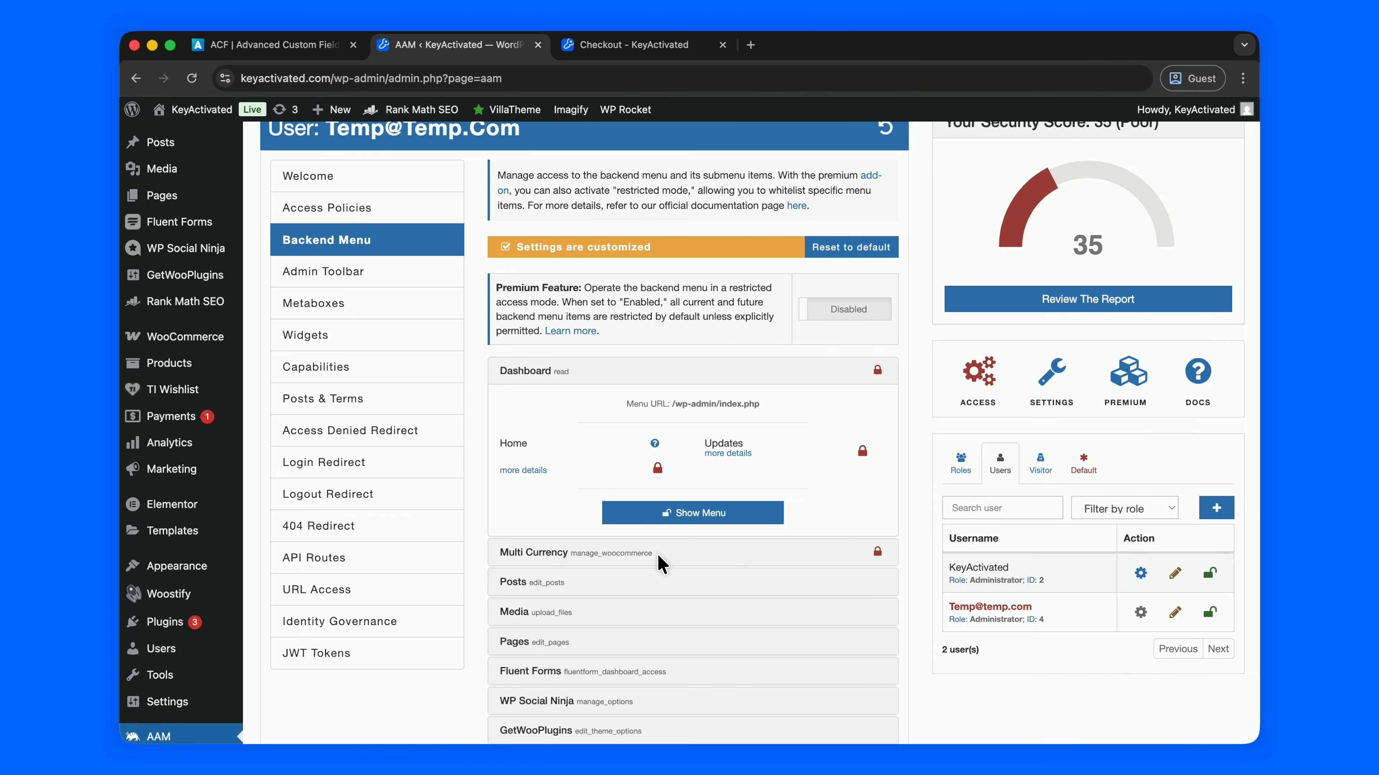
# Restrict the Posts, Media and Pages menus for the temporary user
pyautogui.click(688, 542)
pyautogui.click(699, 375)
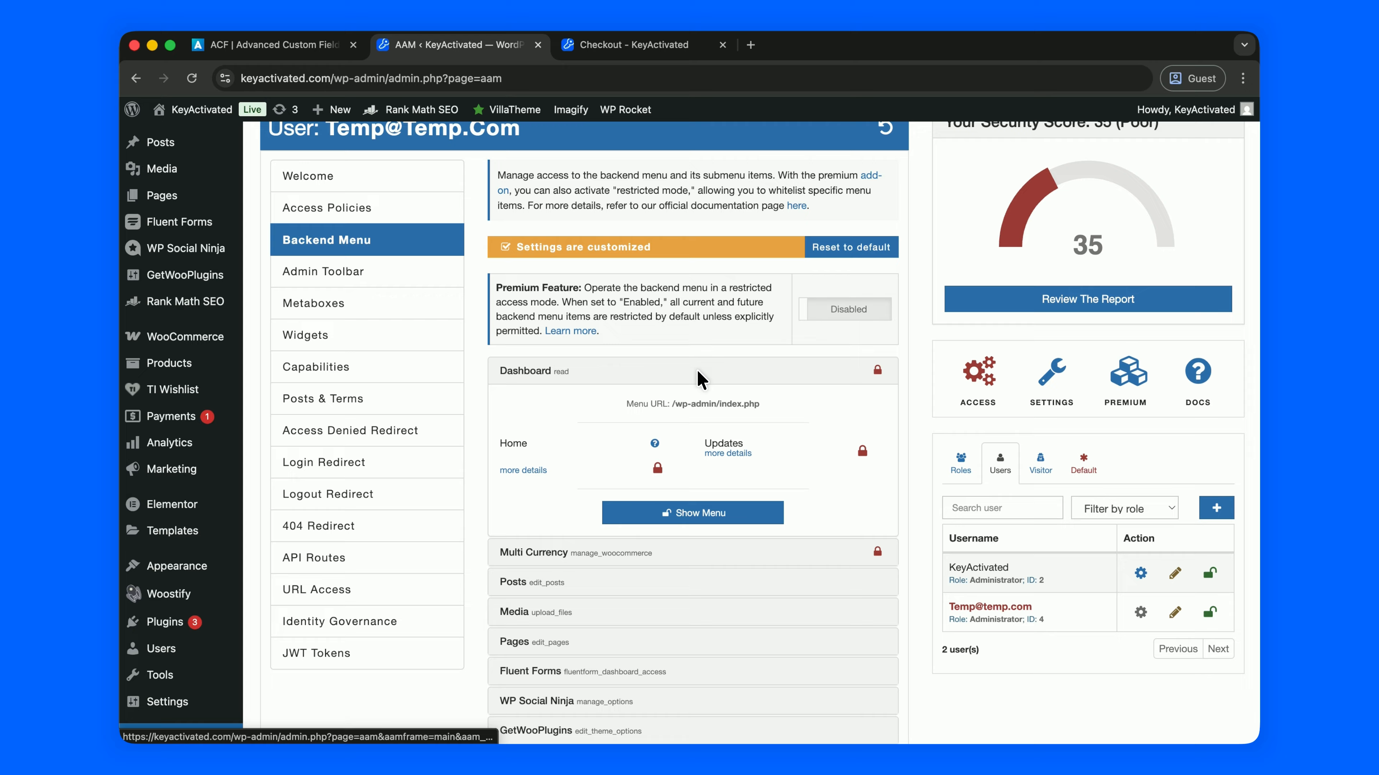
pyautogui.click(704, 374)
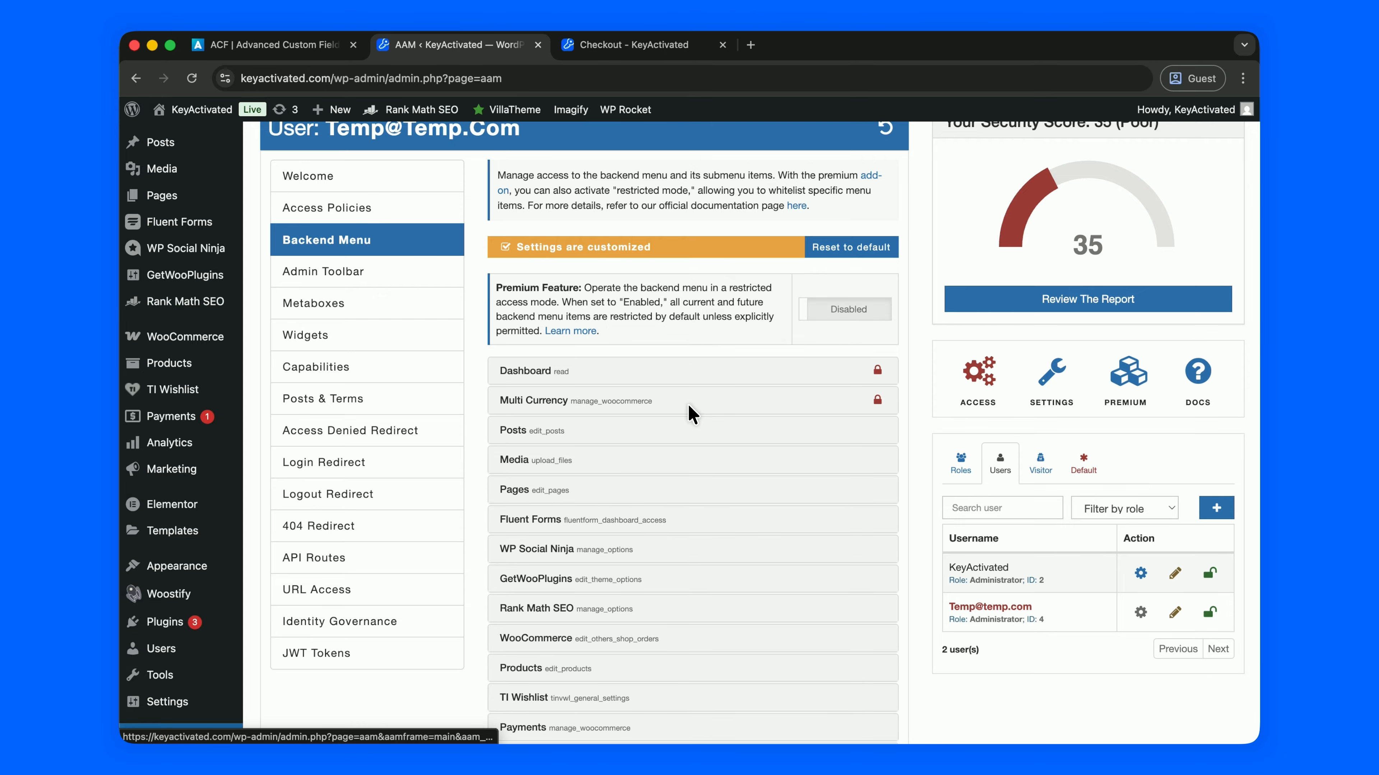
pyautogui.click(697, 430)
pyautogui.click(686, 562)
pyautogui.click(673, 559)
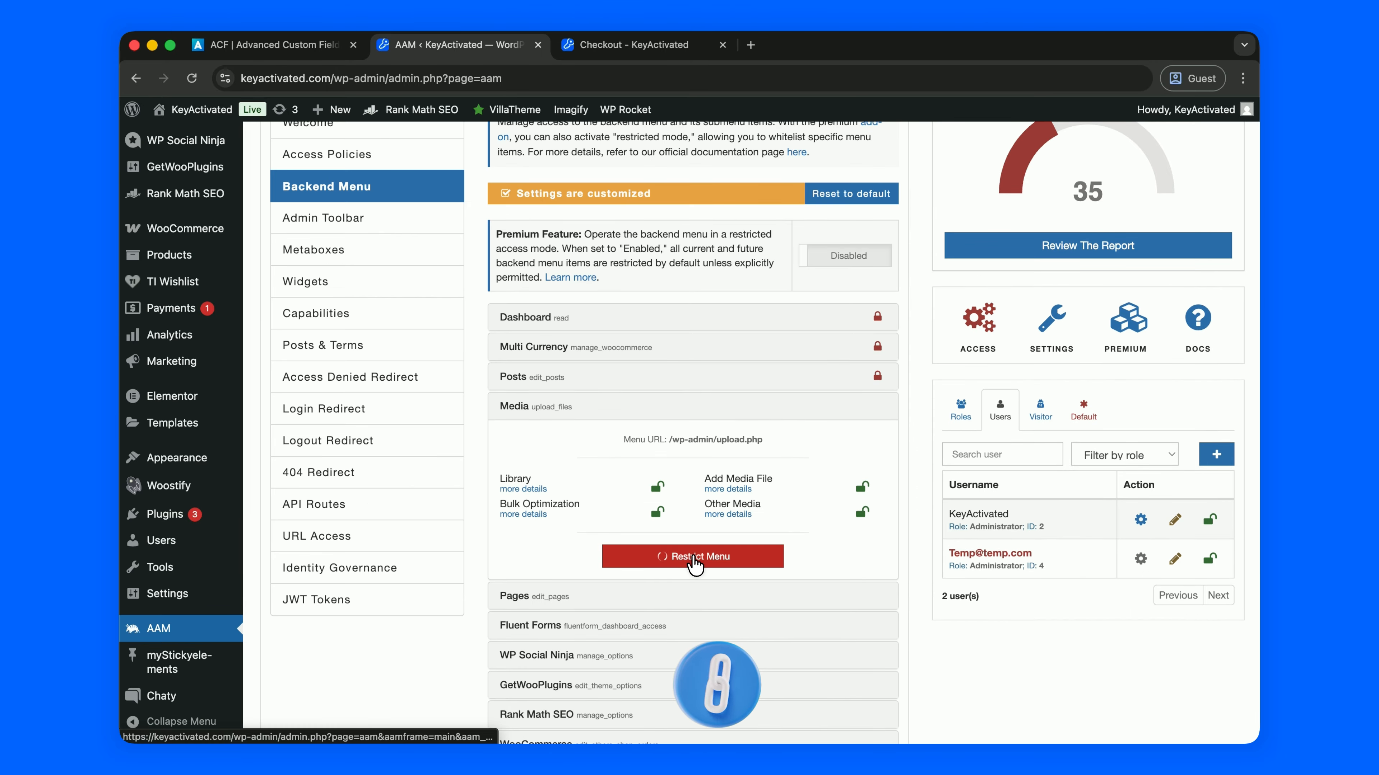
pyautogui.click(679, 555)
pyautogui.scroll(-2, 641, 477)
pyautogui.click(608, 383)
pyautogui.click(679, 374)
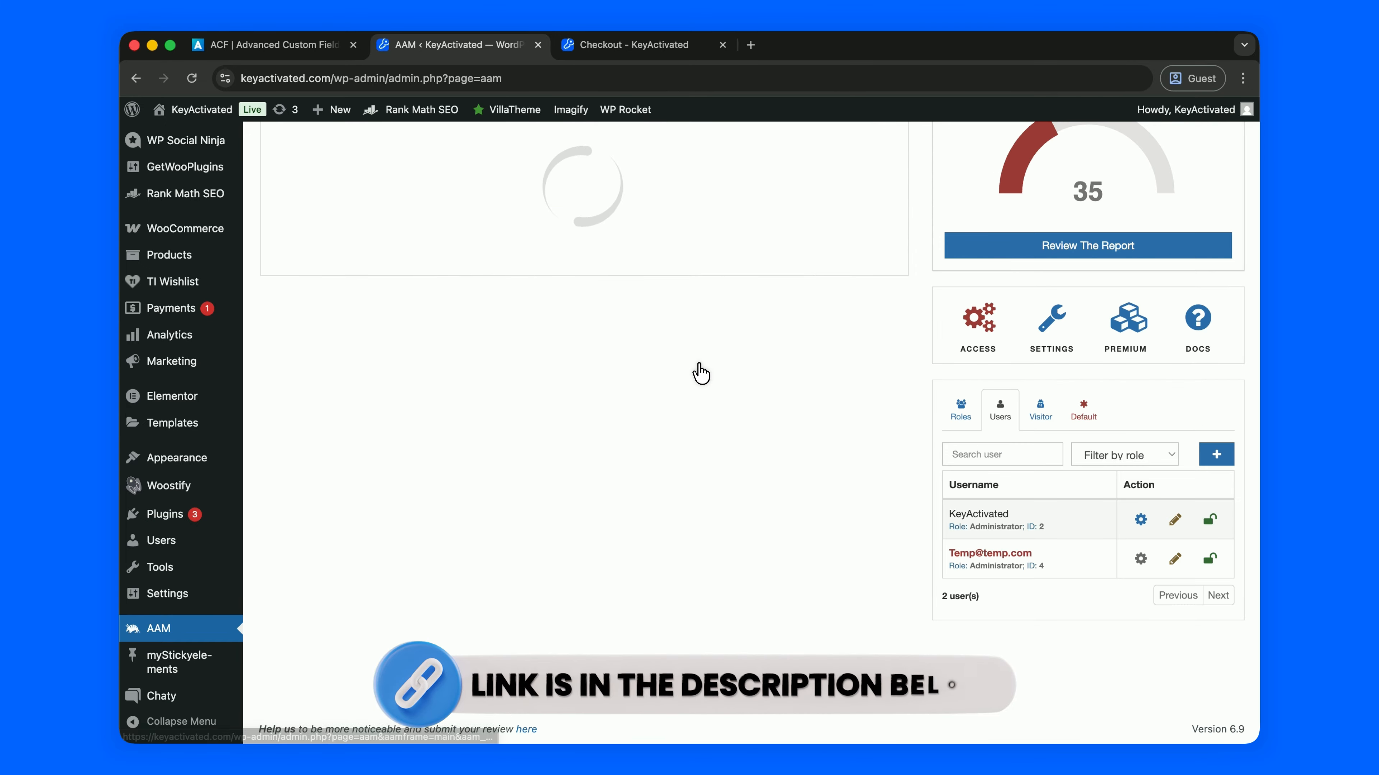
# Restrict the Fluent Forms, WP Social Ninja, GetWooPlugins and Rank Math SEO menus
pyautogui.click(659, 619)
pyautogui.click(700, 690)
pyautogui.scroll(-5, 700, 608)
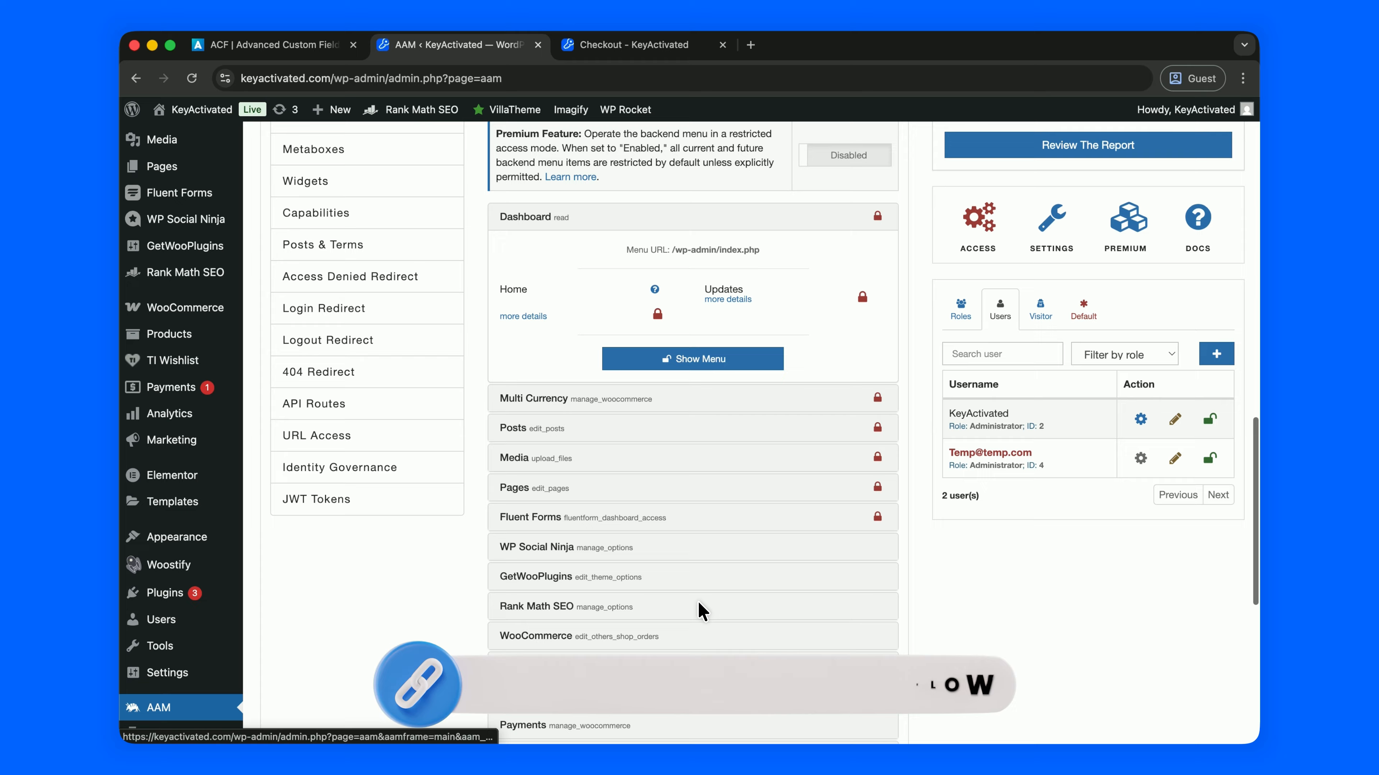
pyautogui.click(662, 351)
pyautogui.click(669, 488)
pyautogui.scroll(-3, 654, 503)
pyautogui.scroll(-2, 654, 503)
pyautogui.click(675, 467)
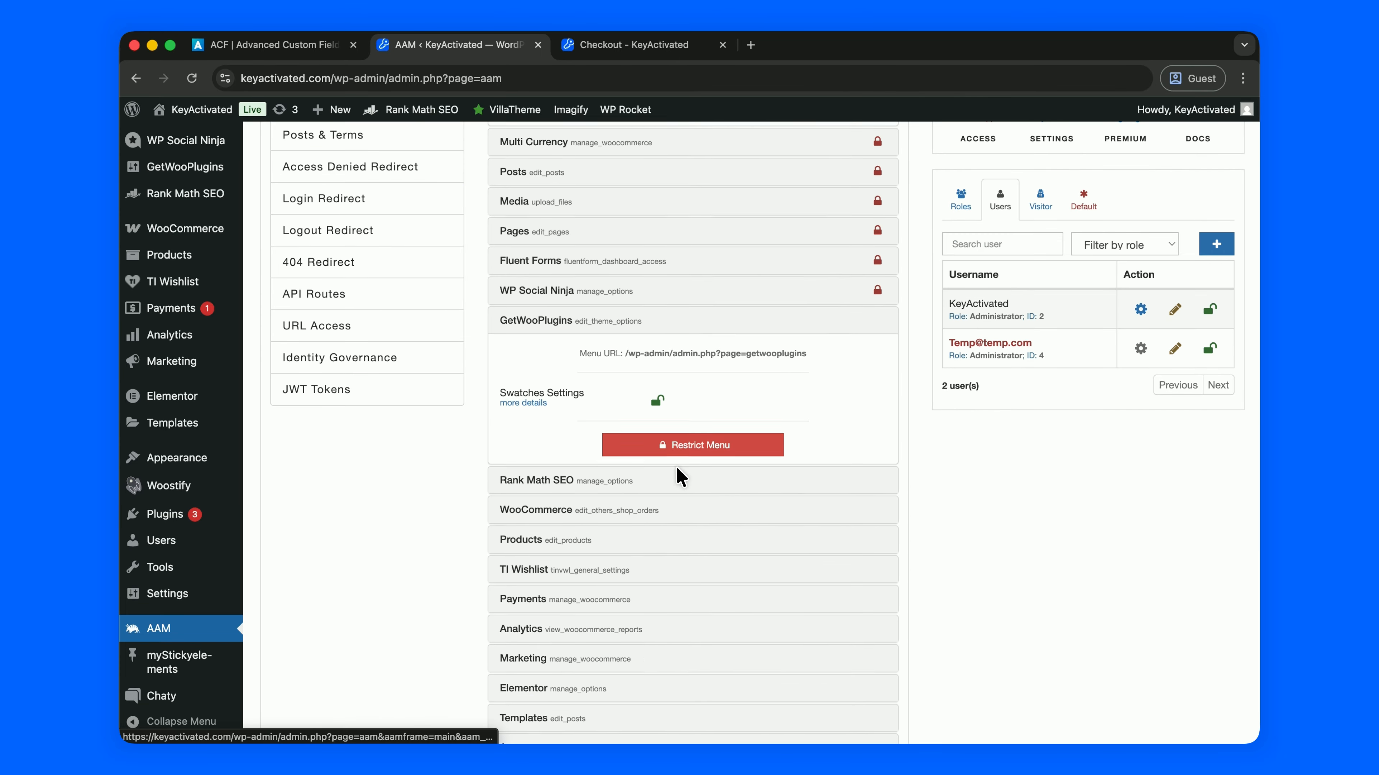
pyautogui.click(685, 448)
pyautogui.scroll(-5, 685, 449)
pyautogui.click(684, 432)
pyautogui.click(673, 493)
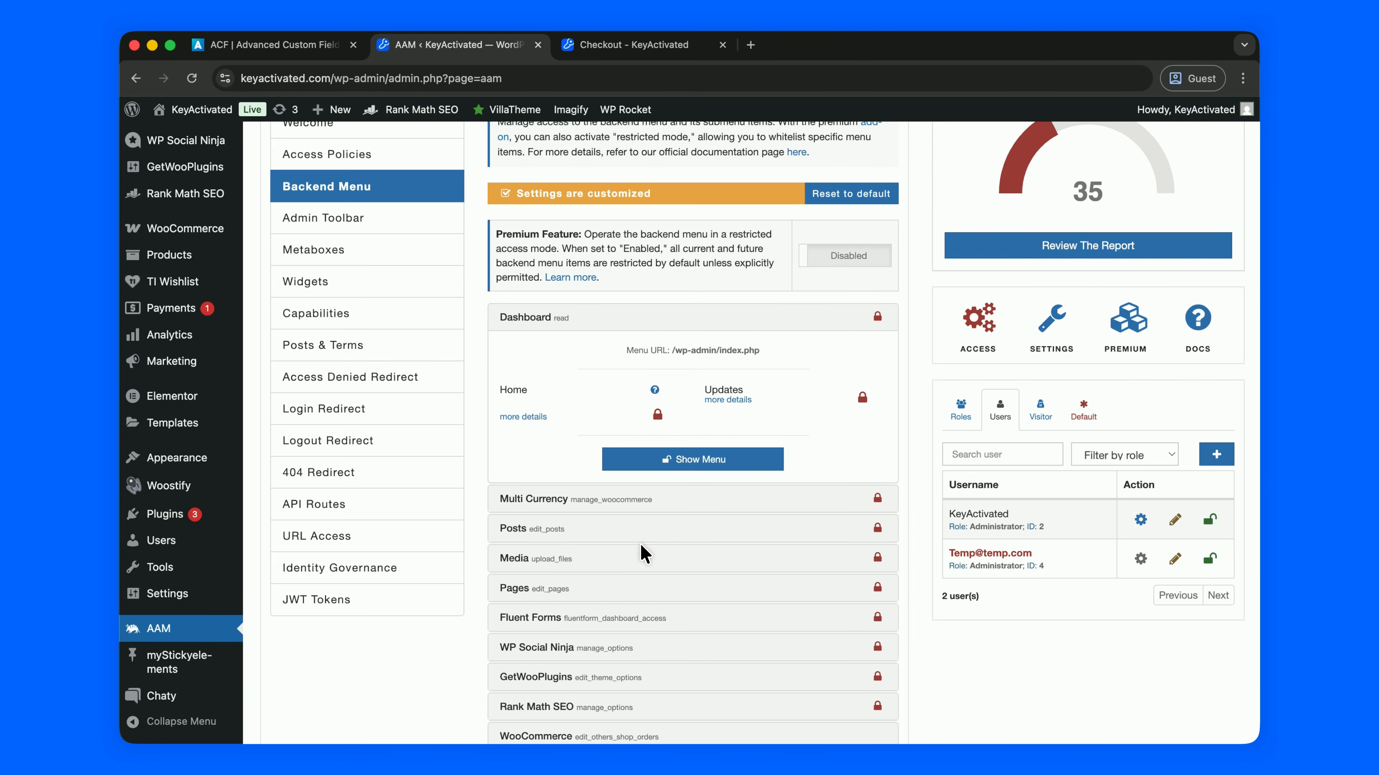
# Restrict the WooCommerce and Products menus for the temporary user
pyautogui.scroll(-5, 639, 546)
pyautogui.click(671, 478)
pyautogui.scroll(-3, 671, 521)
pyautogui.click(670, 575)
pyautogui.scroll(-3, 668, 577)
pyautogui.scroll(-1, 666, 577)
pyautogui.click(666, 476)
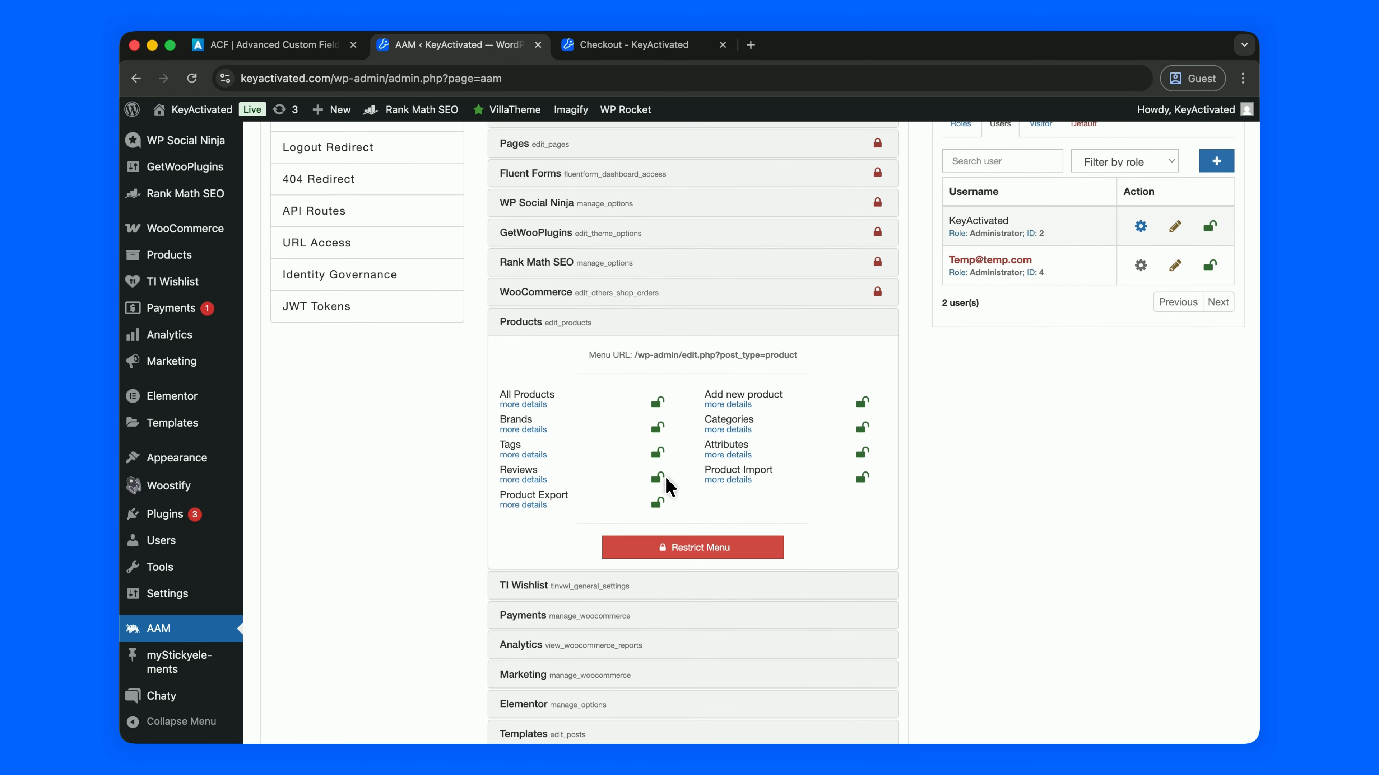
pyautogui.click(665, 553)
pyautogui.scroll(-4, 667, 554)
# Restrict the TI Wishlist, Payments and Analytics menus for the temporary user
pyautogui.click(682, 520)
pyautogui.click(678, 547)
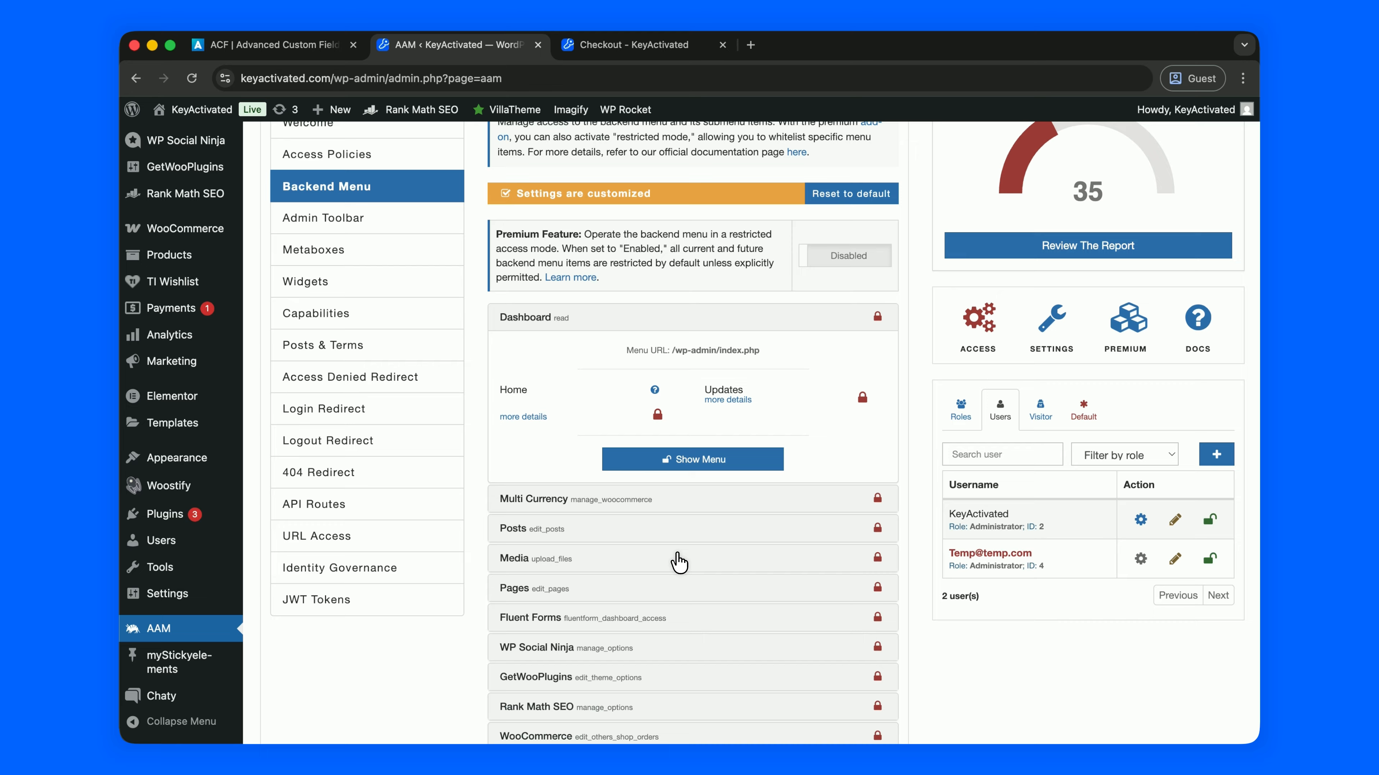
pyautogui.scroll(-5, 683, 579)
pyautogui.click(676, 378)
pyautogui.scroll(-2, 659, 397)
pyautogui.click(678, 360)
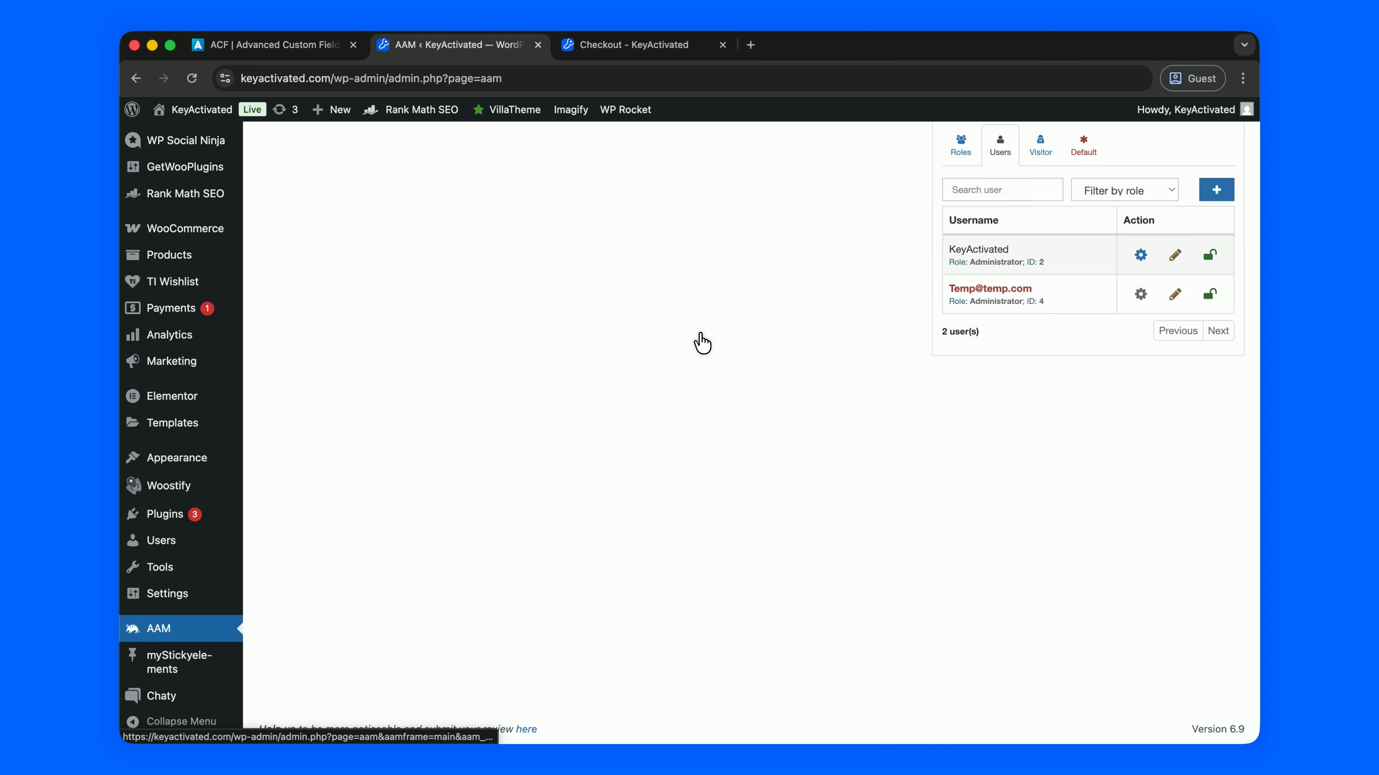
pyautogui.scroll(-5, 689, 435)
pyautogui.click(673, 367)
pyautogui.scroll(-2, 673, 477)
pyautogui.click(673, 478)
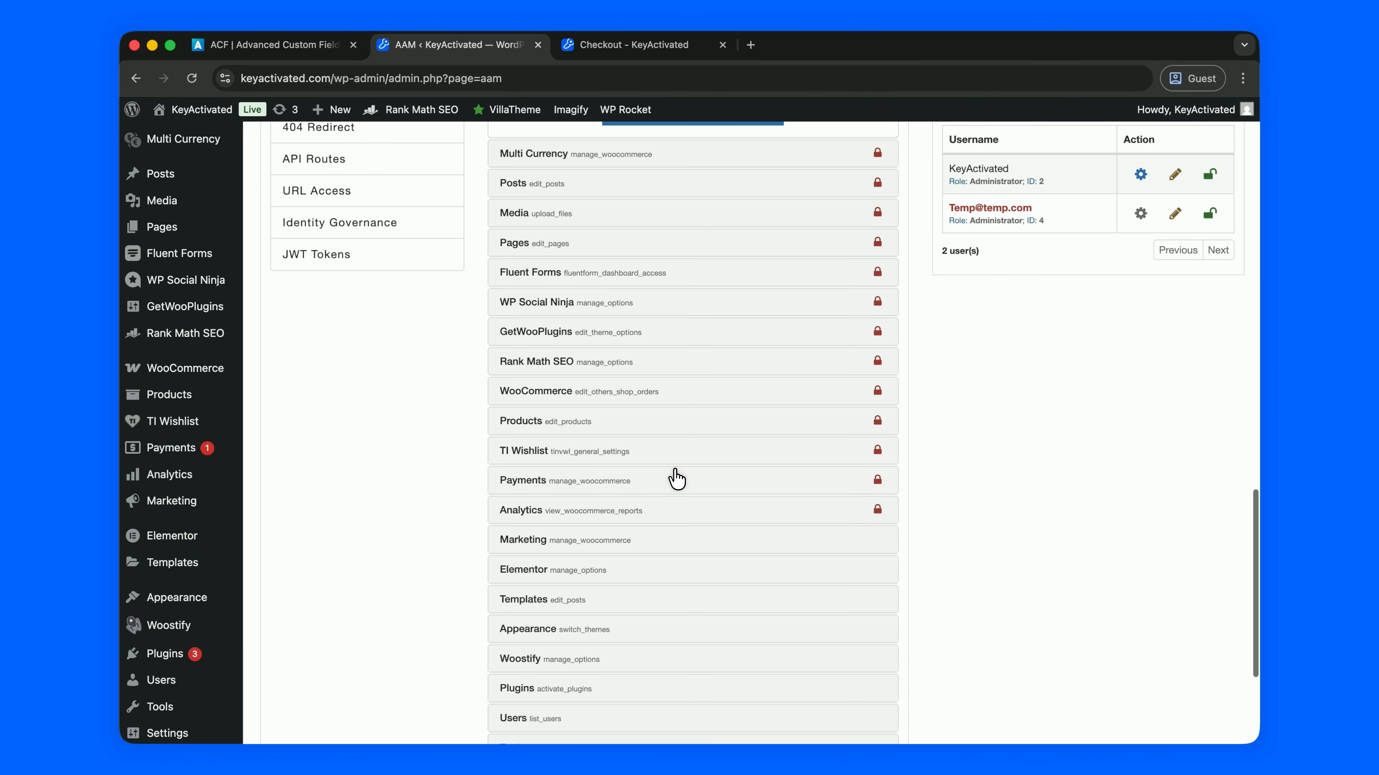
# Restrict the Marketing, Elementor and Templates menus for the temporary user
pyautogui.scroll(-5, 674, 478)
pyautogui.click(683, 417)
pyautogui.scroll(-2, 682, 426)
pyautogui.click(685, 392)
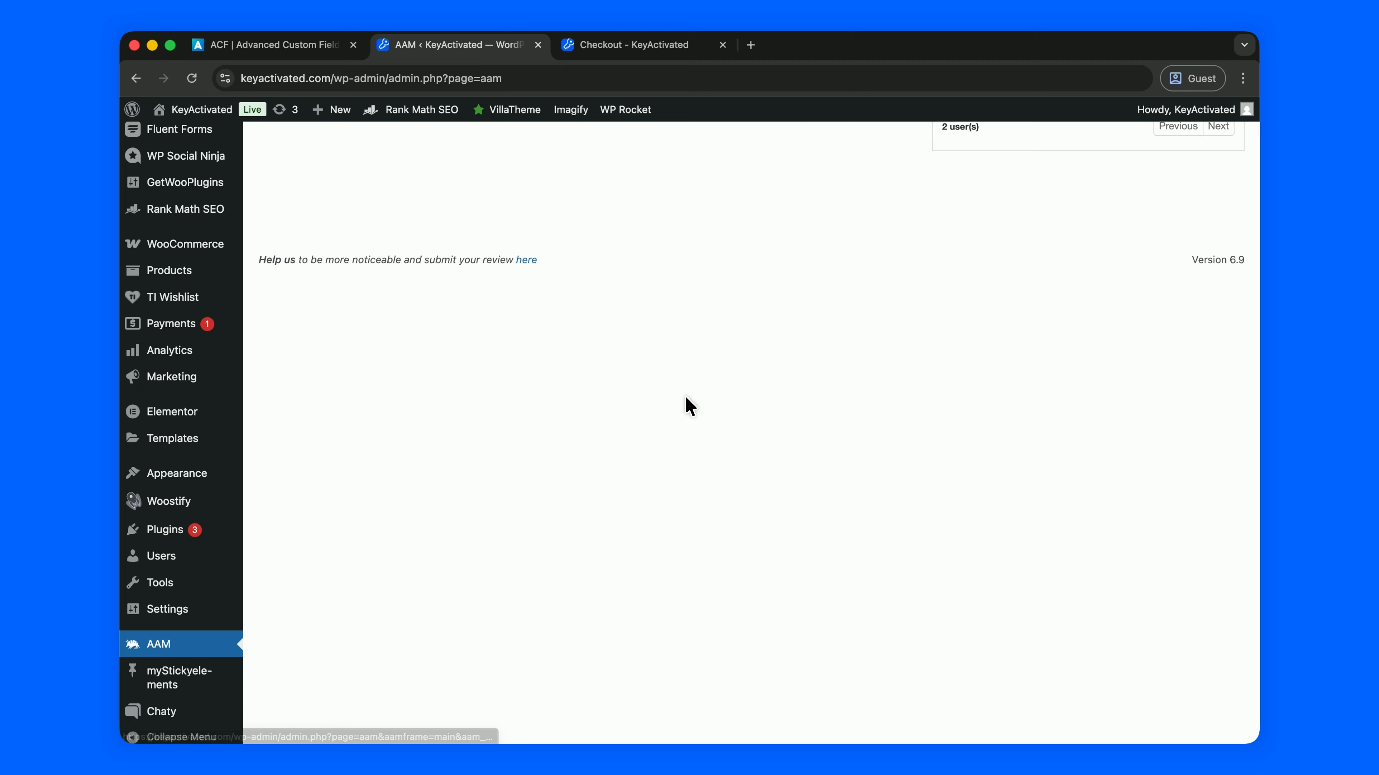
pyautogui.scroll(-5, 673, 418)
pyautogui.click(659, 426)
pyautogui.scroll(-3, 645, 516)
pyautogui.click(651, 574)
pyautogui.scroll(-5, 653, 579)
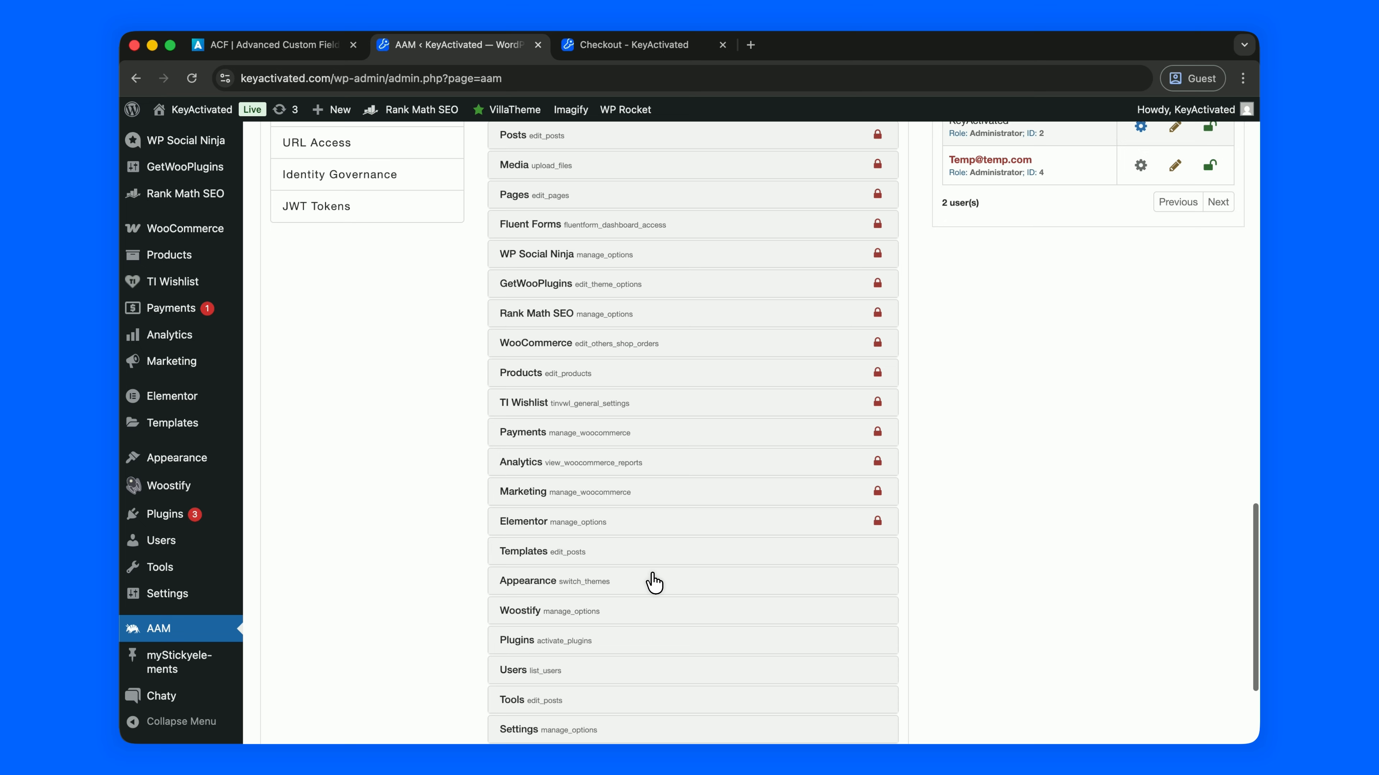
pyautogui.click(654, 544)
pyautogui.scroll(-3, 656, 551)
pyautogui.click(670, 586)
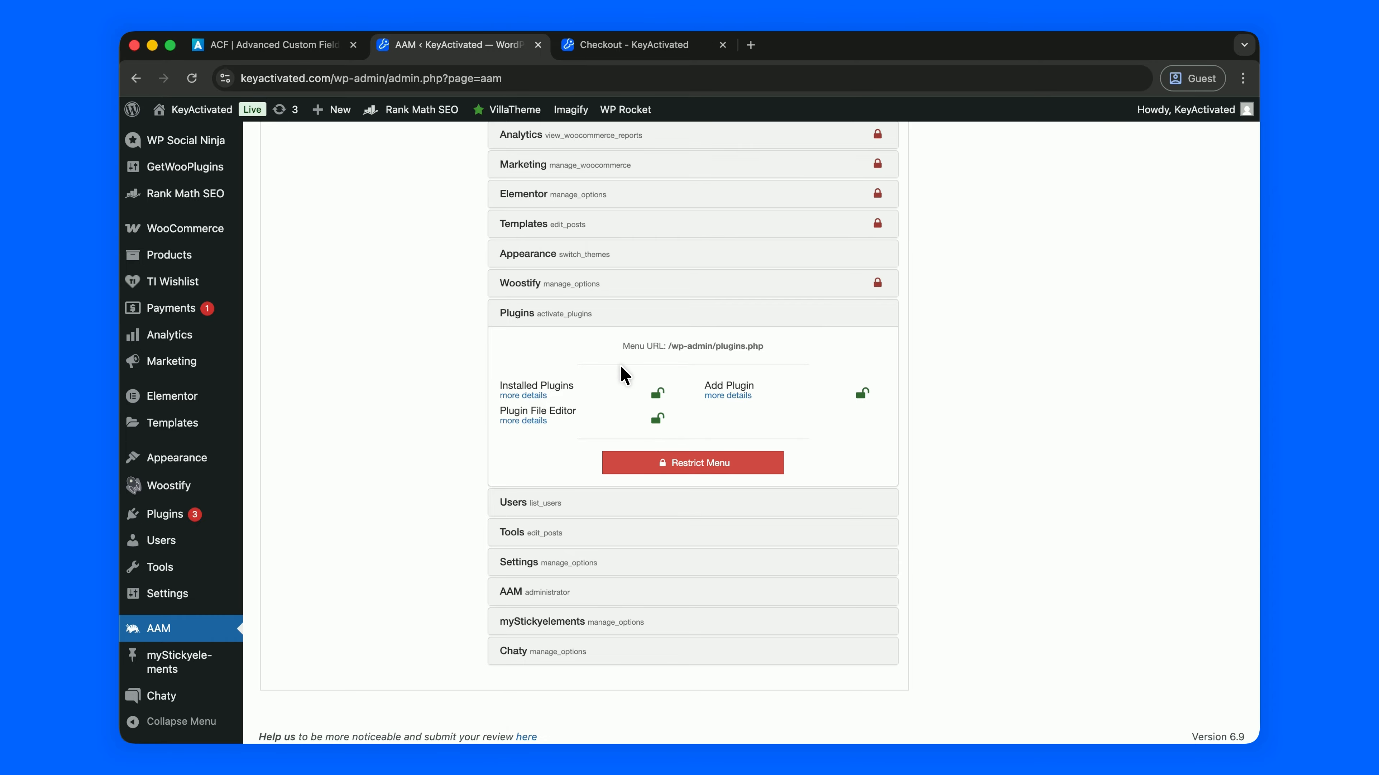
# Leave Plugins unrestricted and restrict the Users, Tools and Settings menus
pyautogui.scroll(-1, 624, 375)
pyautogui.click(649, 311)
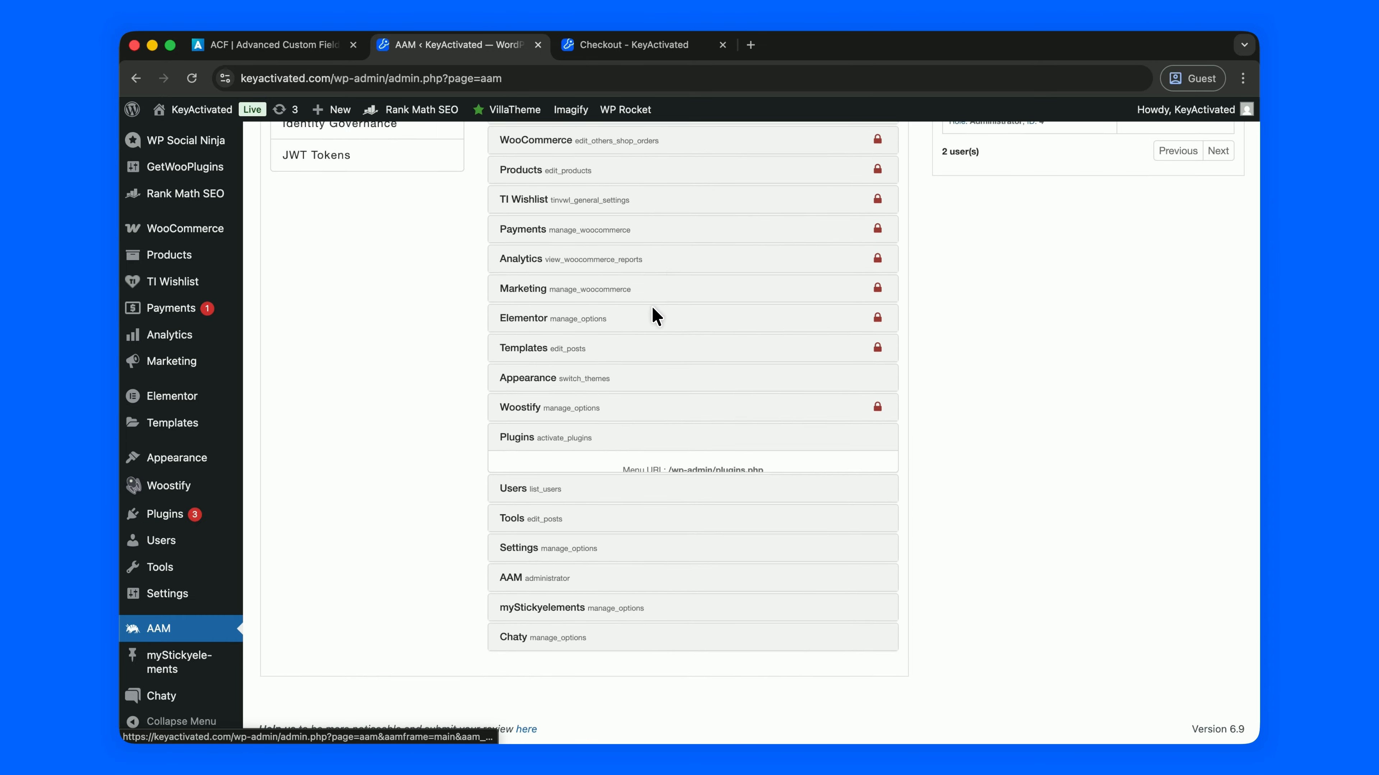
pyautogui.click(657, 503)
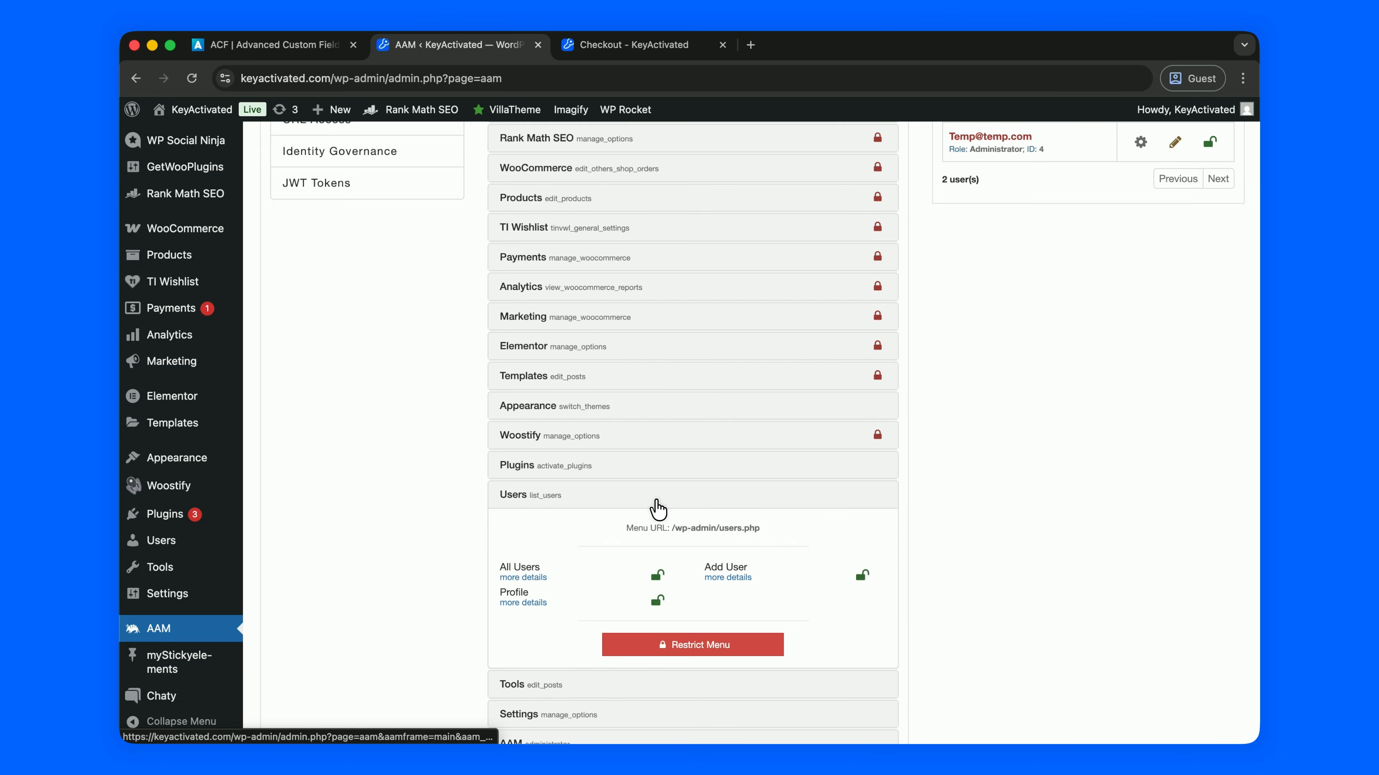
pyautogui.click(679, 639)
pyautogui.click(651, 519)
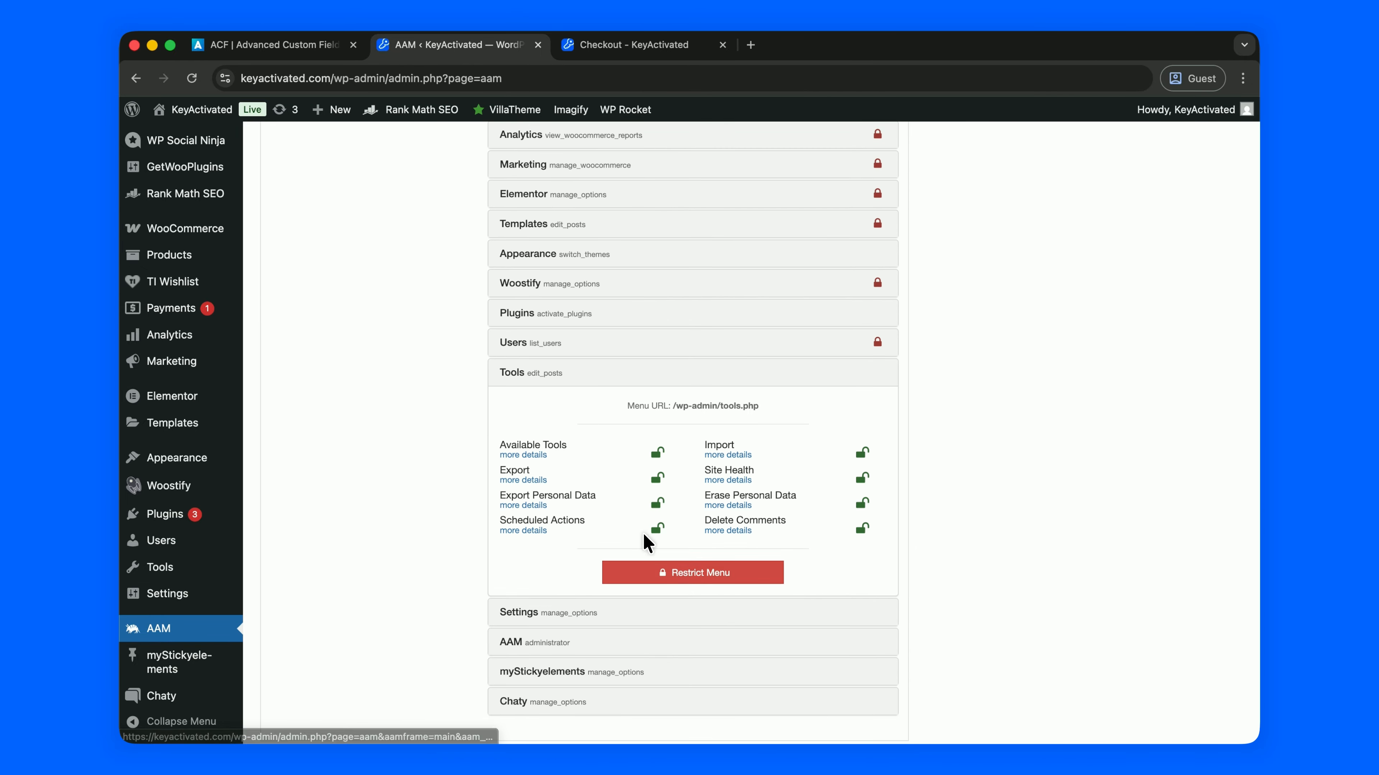
pyautogui.click(673, 571)
pyautogui.click(659, 565)
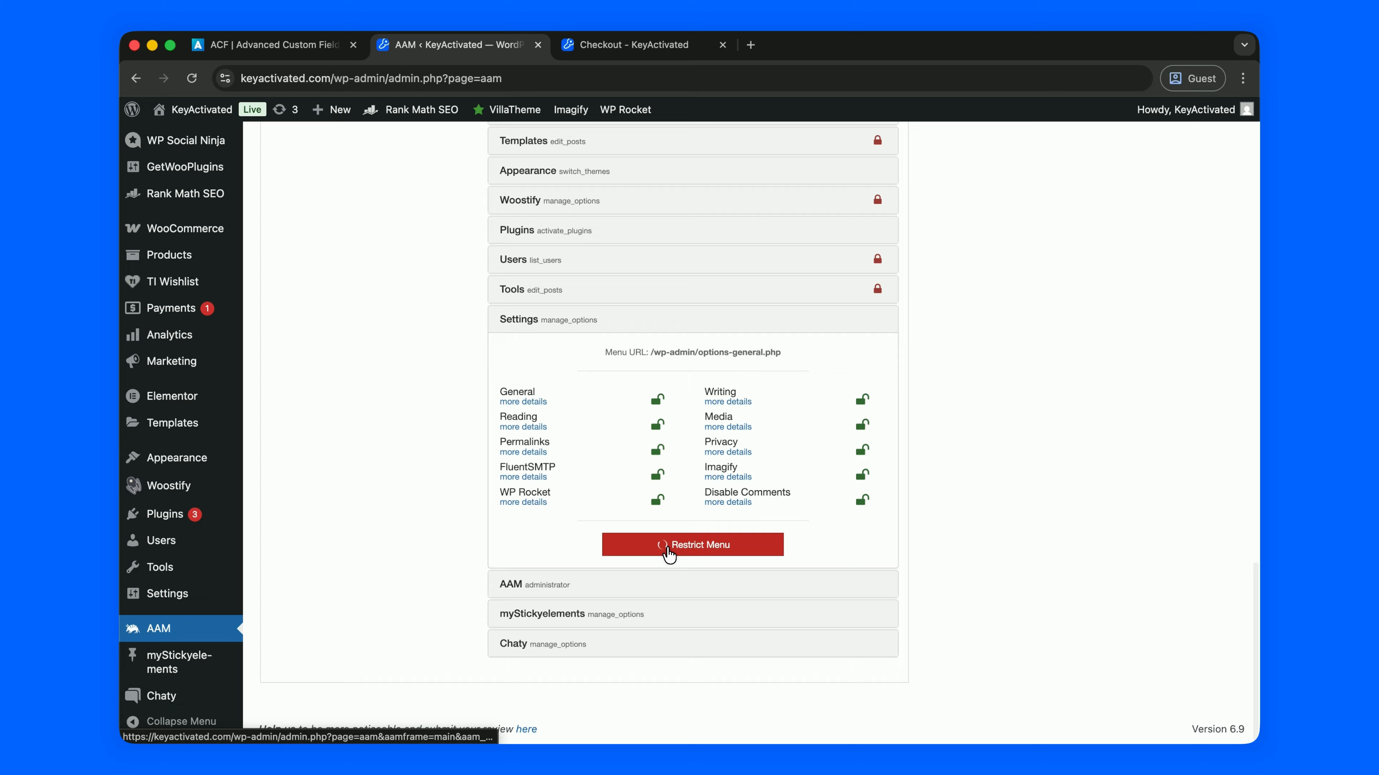
pyautogui.click(668, 549)
# Restrict the AAM, myStickyelements and Chaty menus for the temporary user
pyautogui.click(667, 582)
pyautogui.click(673, 573)
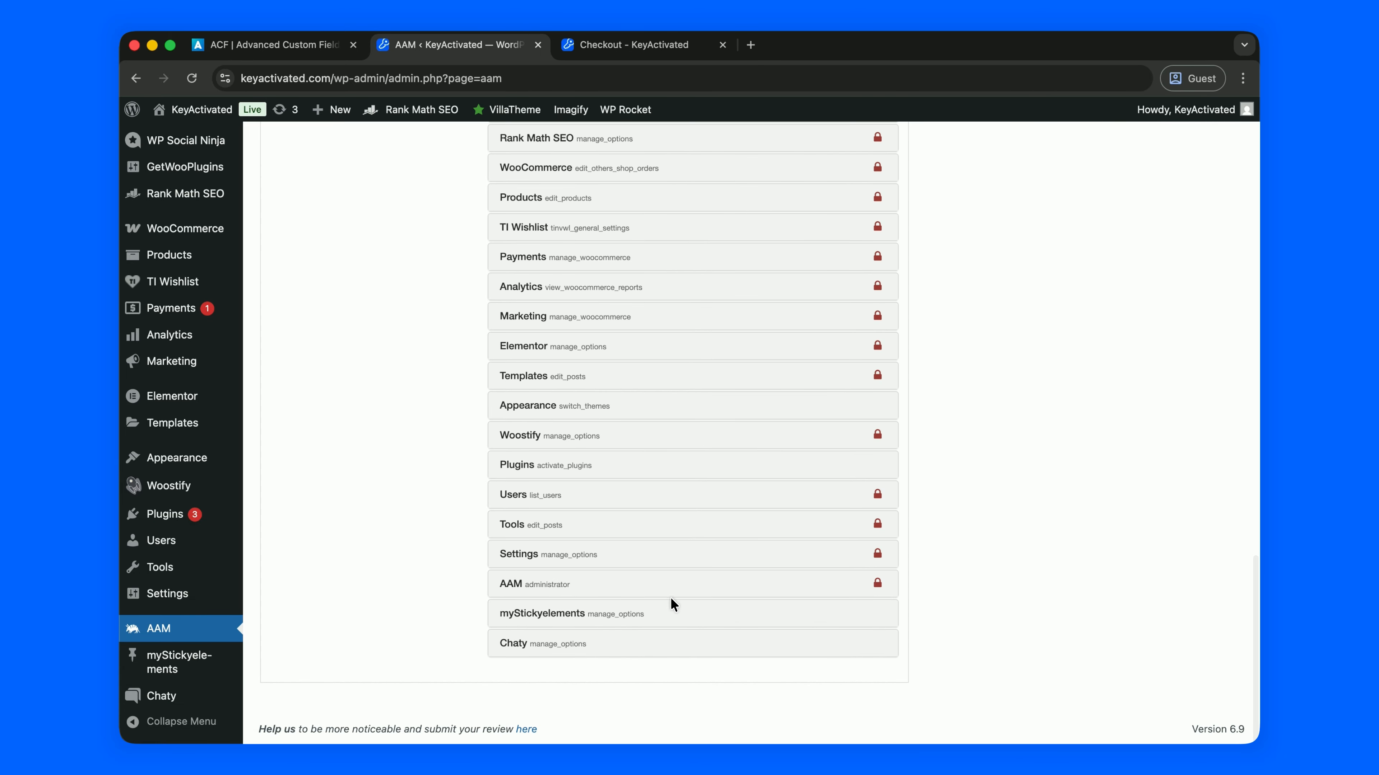
pyautogui.click(667, 611)
pyautogui.click(674, 604)
pyautogui.click(676, 637)
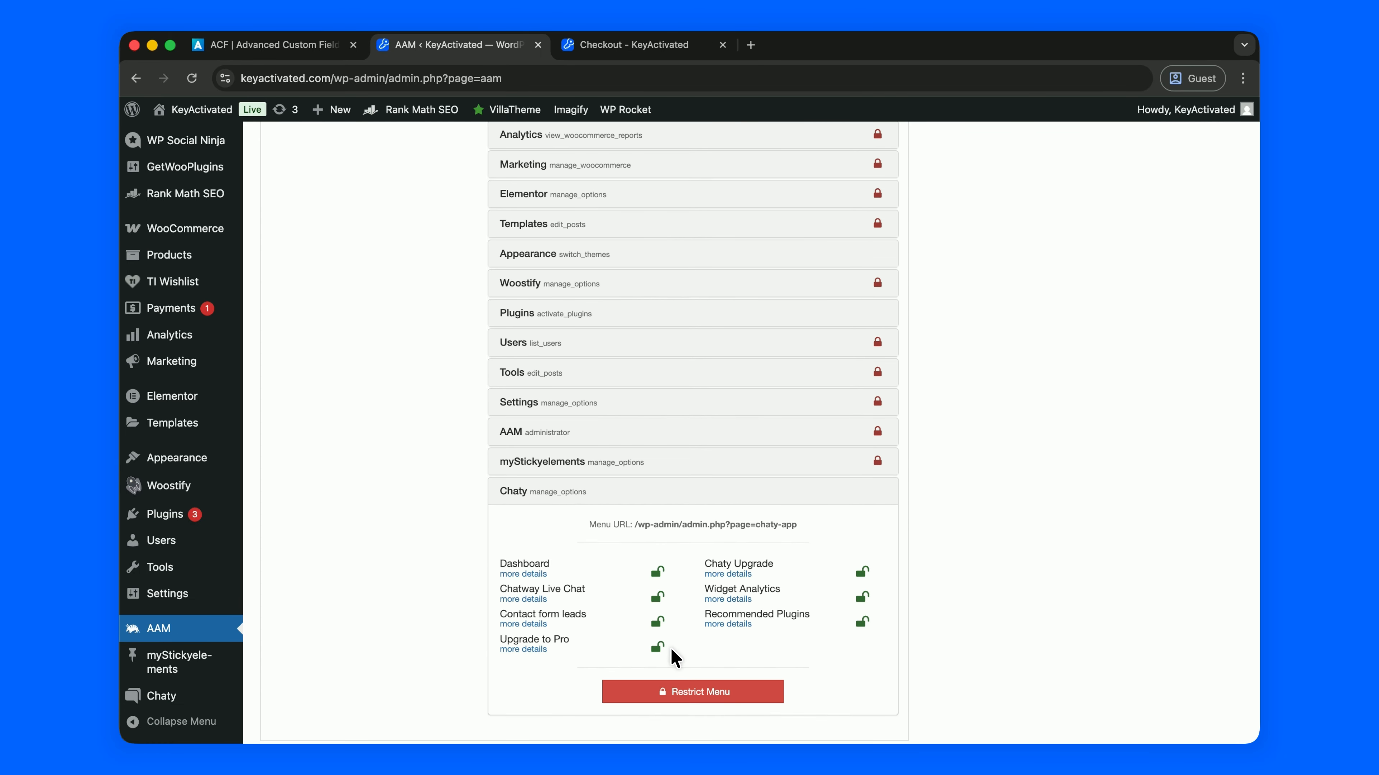
pyautogui.click(671, 689)
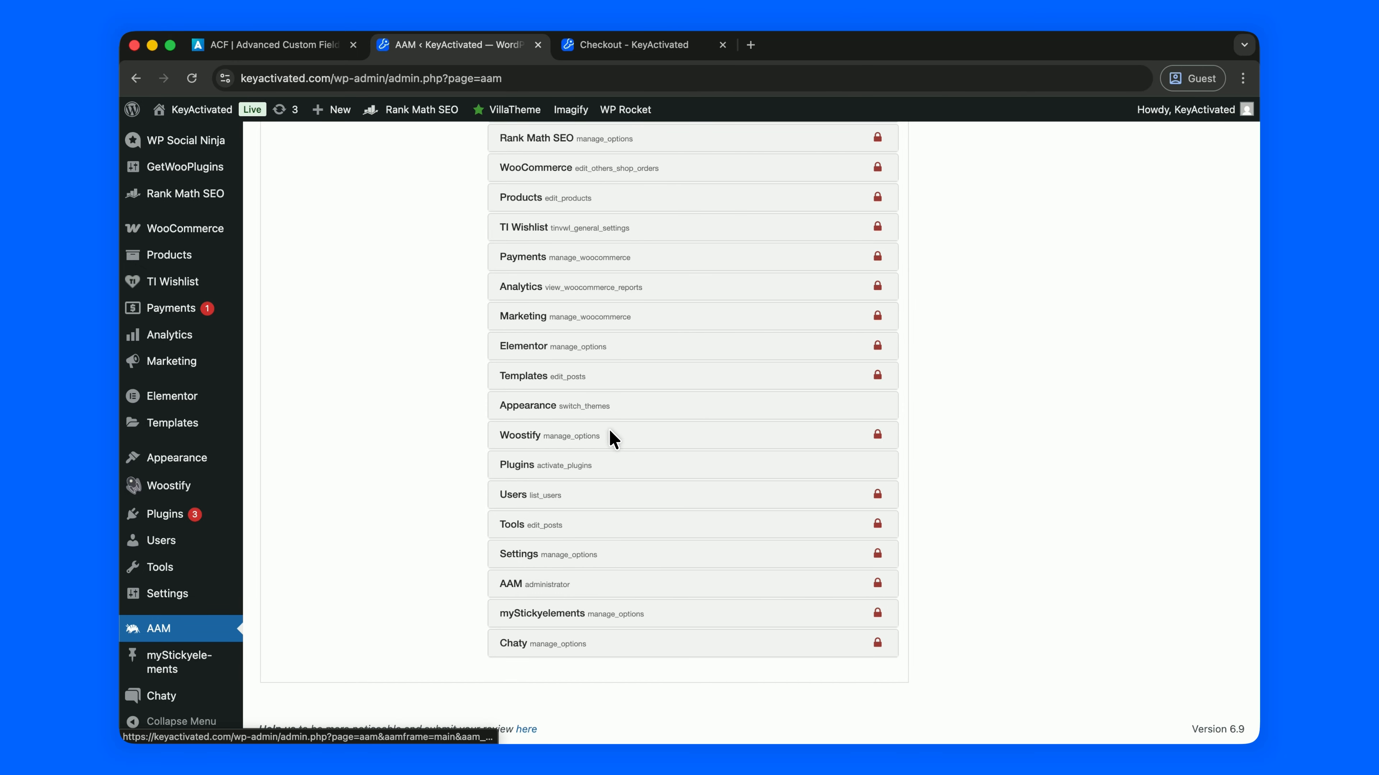
pyautogui.scroll(15, 630, 362)
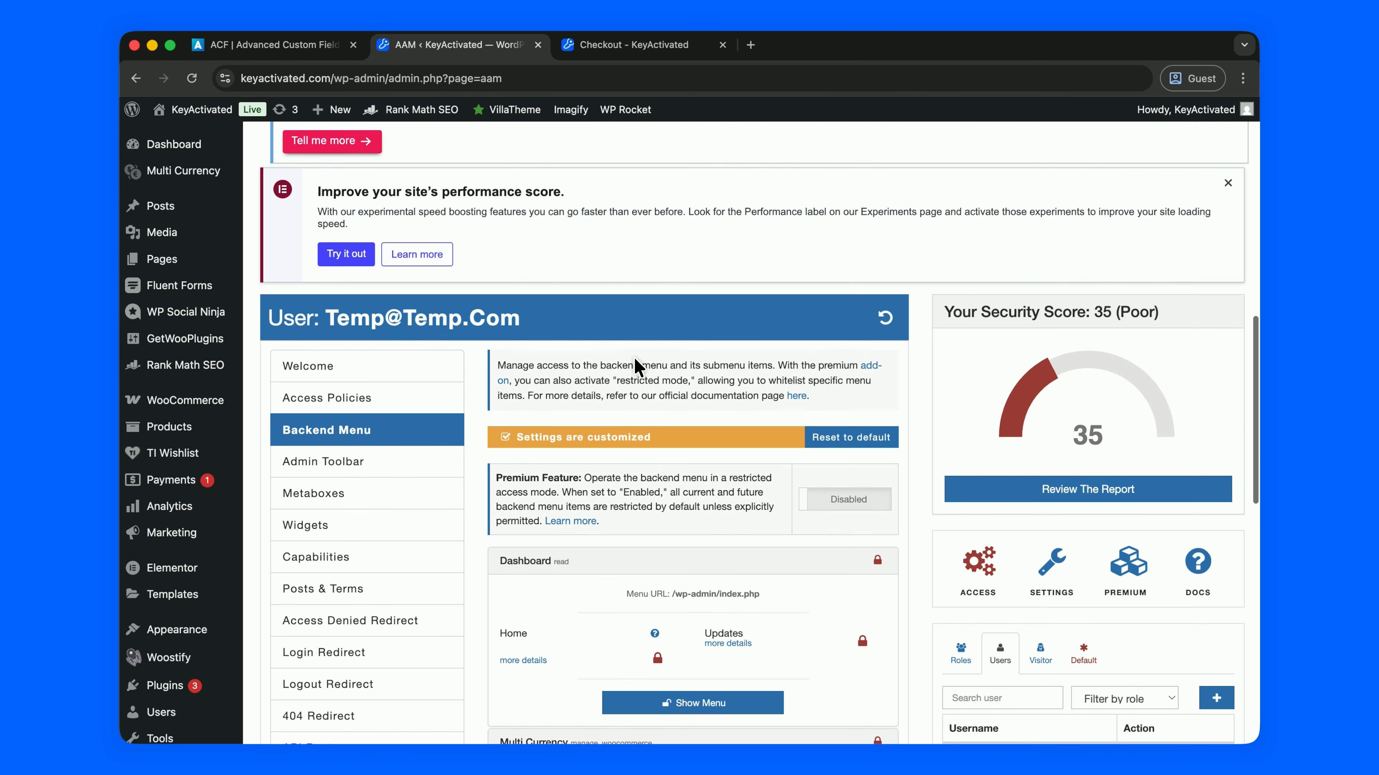
pyautogui.scroll(-5, 633, 362)
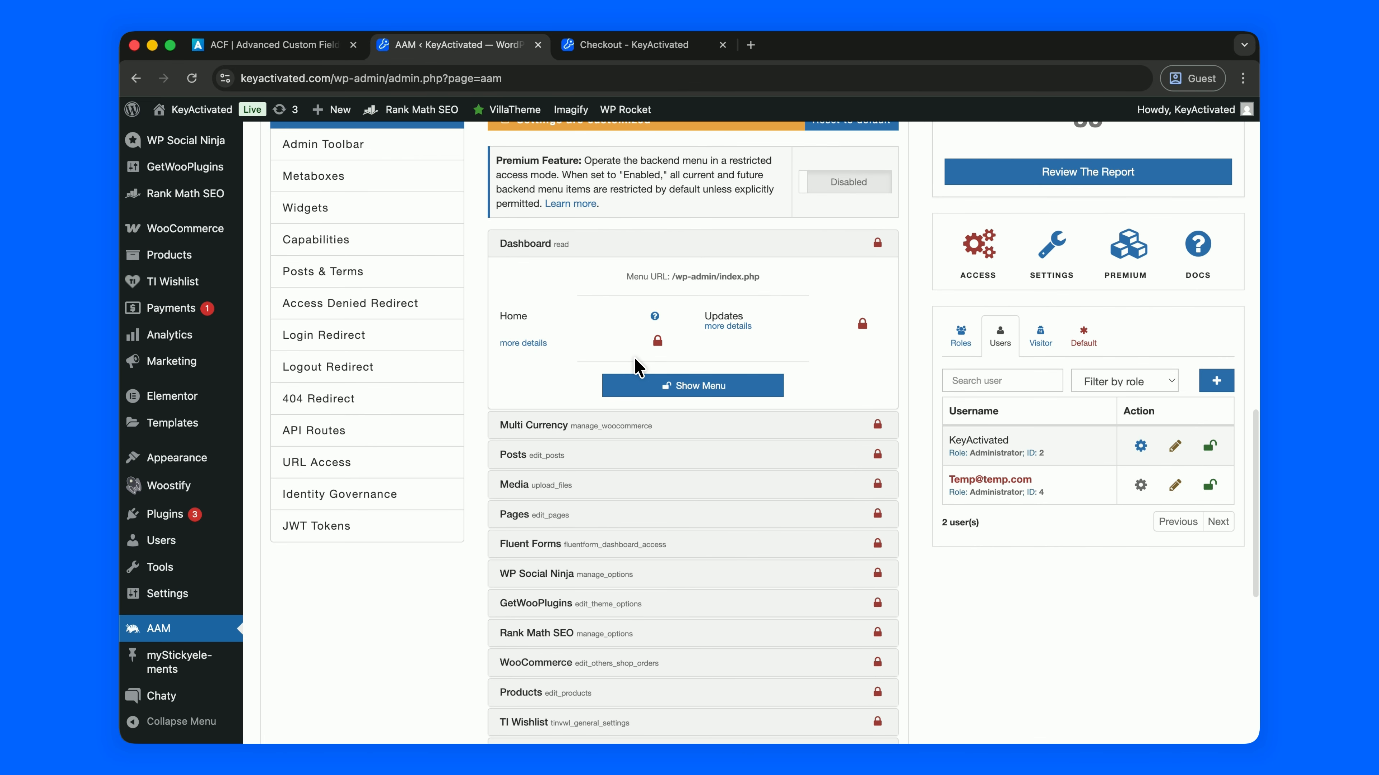
pyautogui.scroll(7, 635, 364)
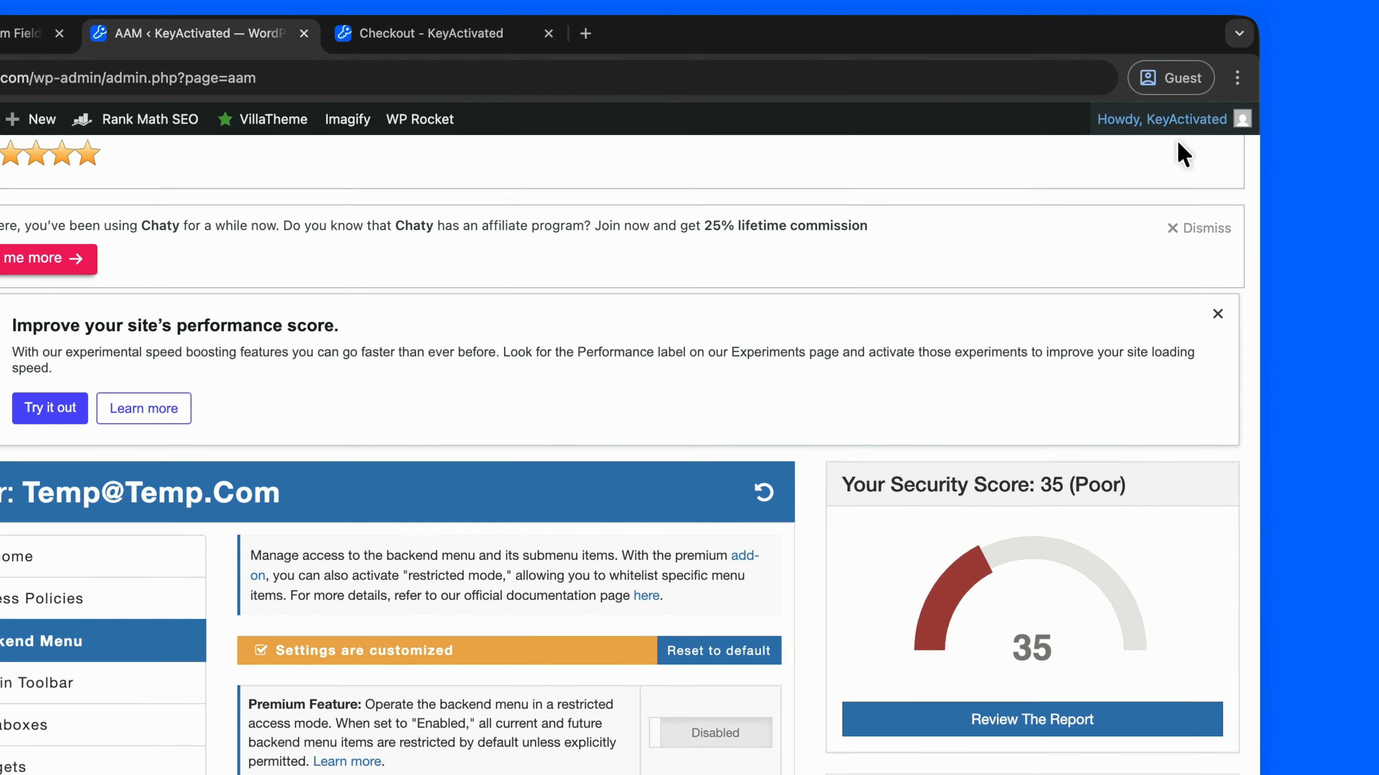
# Log out of the admin account and log in with the temporary user's username and password
pyautogui.moveTo(1191, 114)
pyautogui.click(1107, 232)
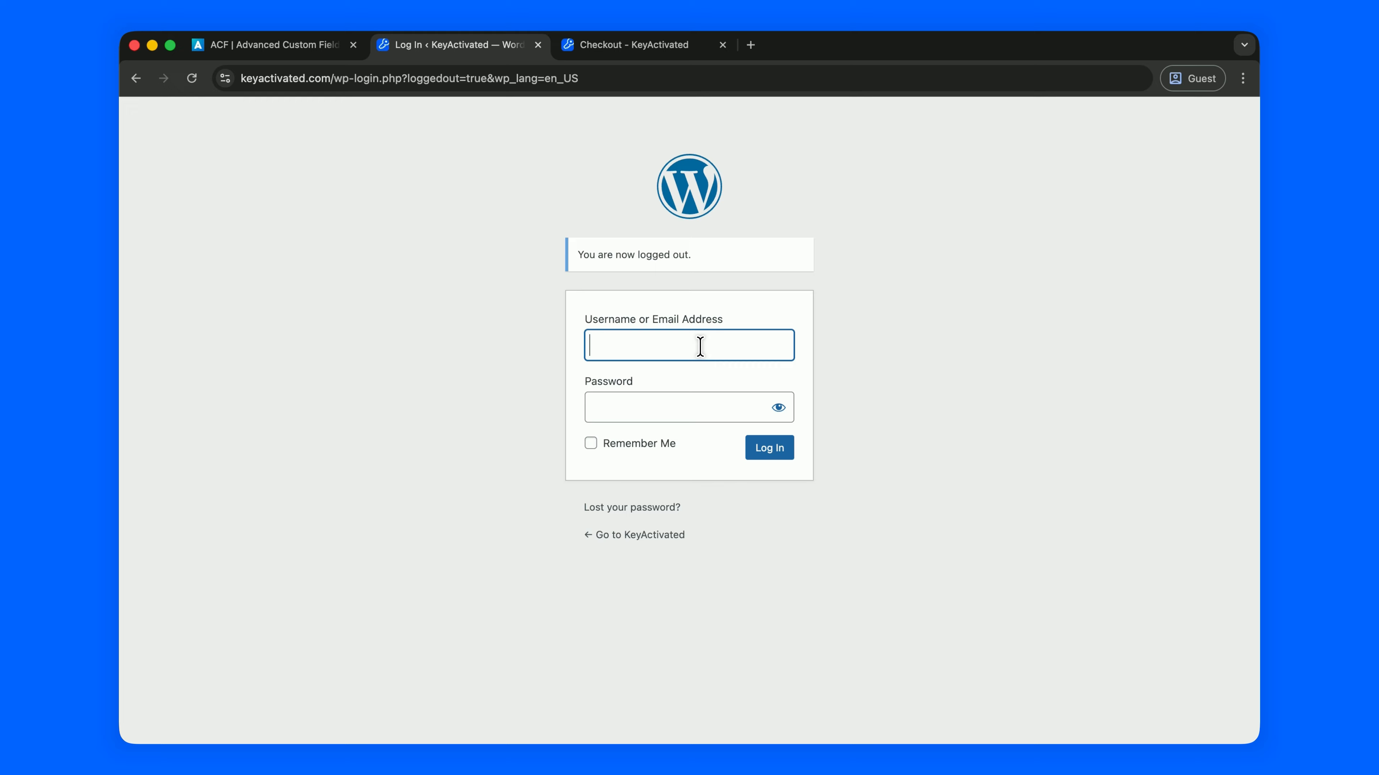
pyautogui.click(678, 416)
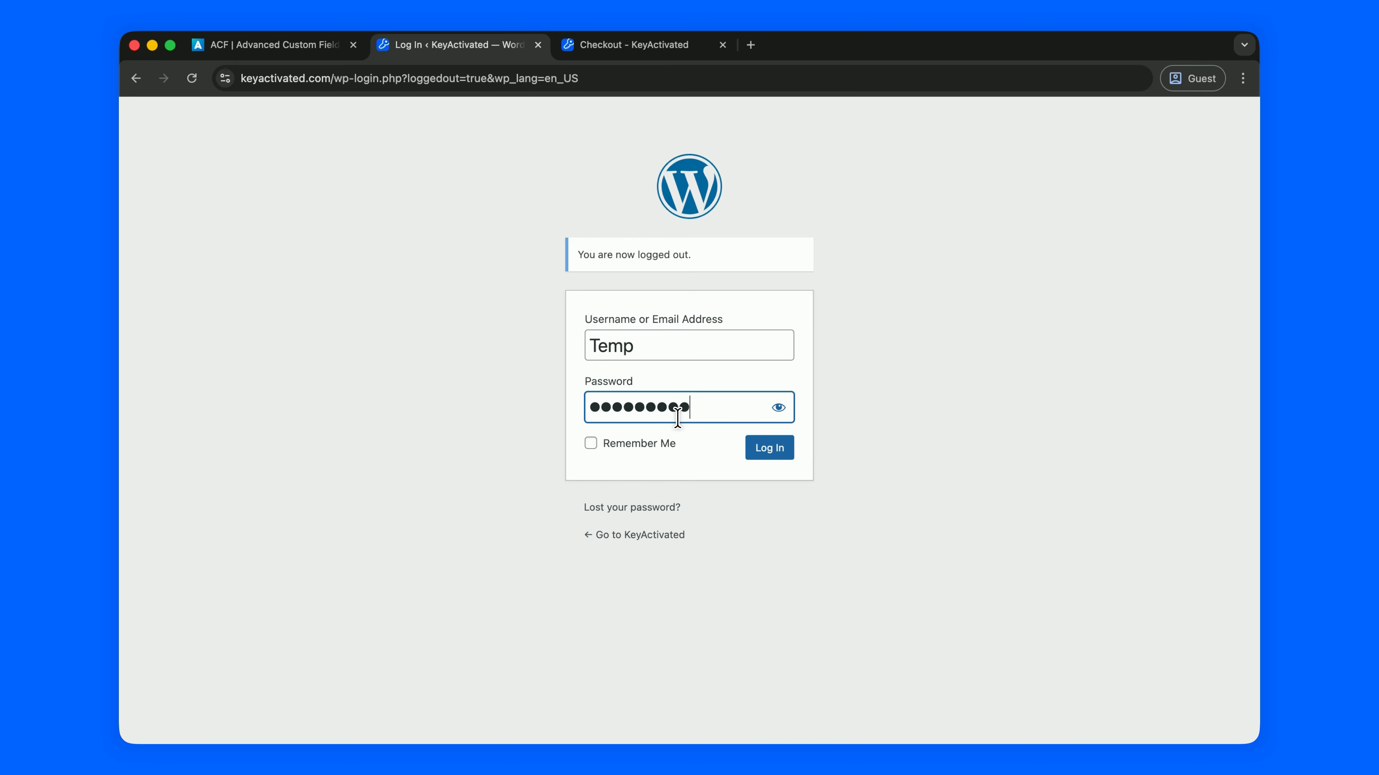
pyautogui.click(766, 448)
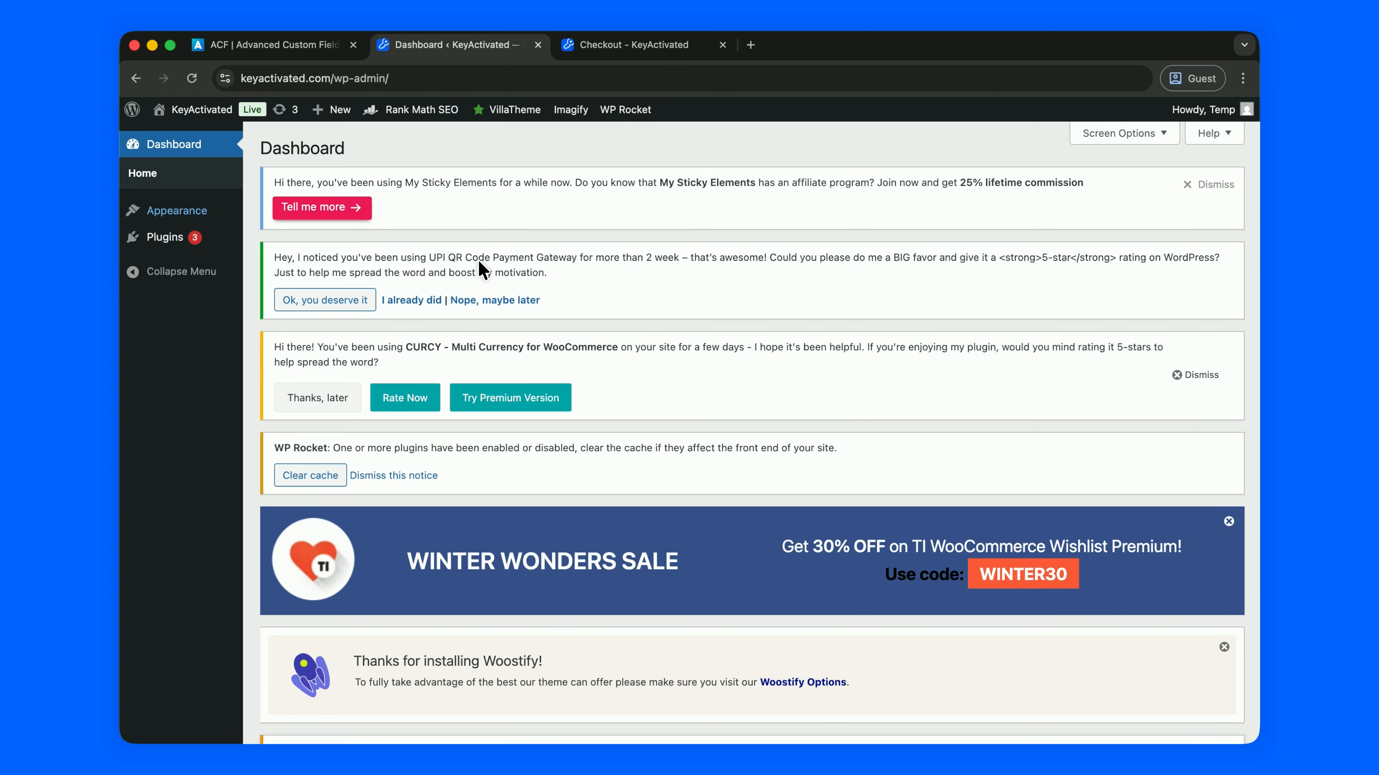
# Try the Rank Math SEO Dashboard as the temporary user and highlight the access-denied message
pyautogui.moveTo(147, 215)
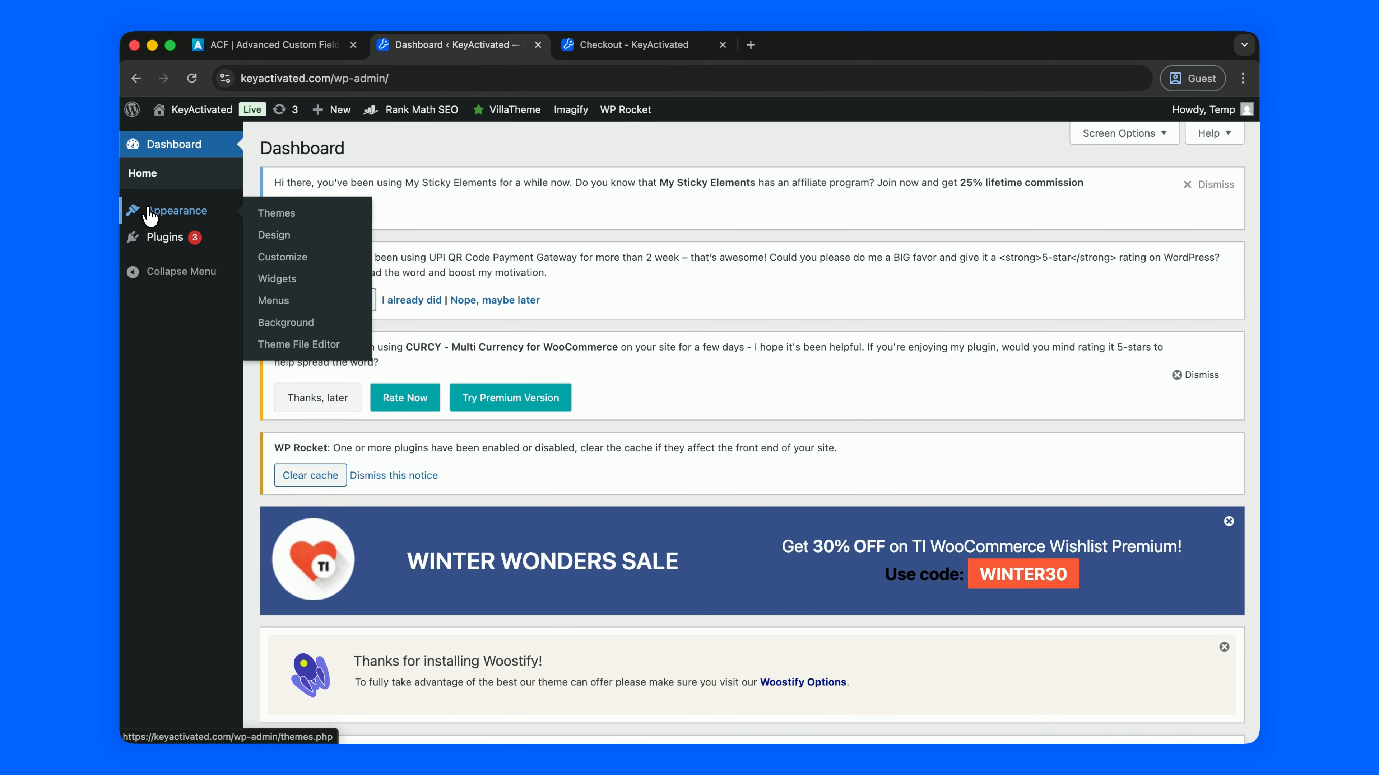
pyautogui.moveTo(198, 237)
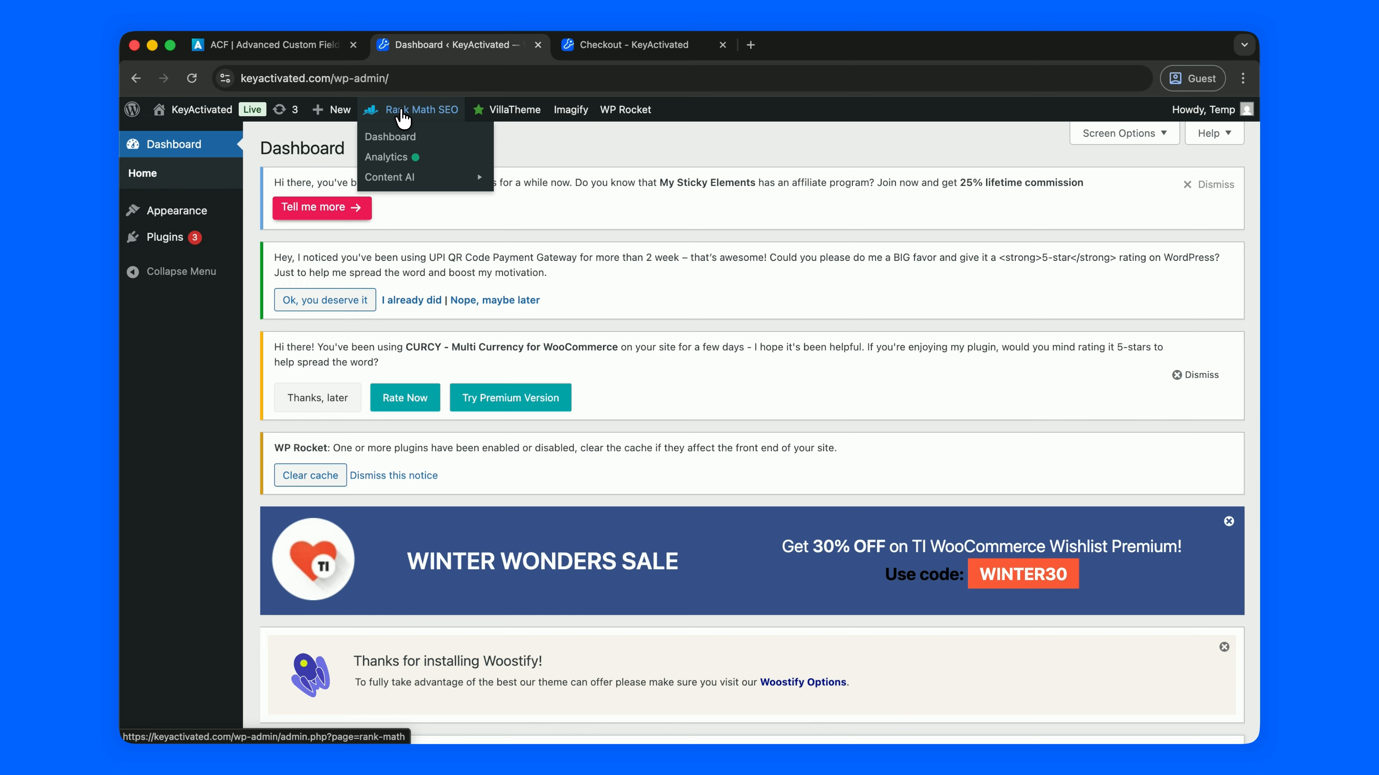
pyautogui.click(404, 136)
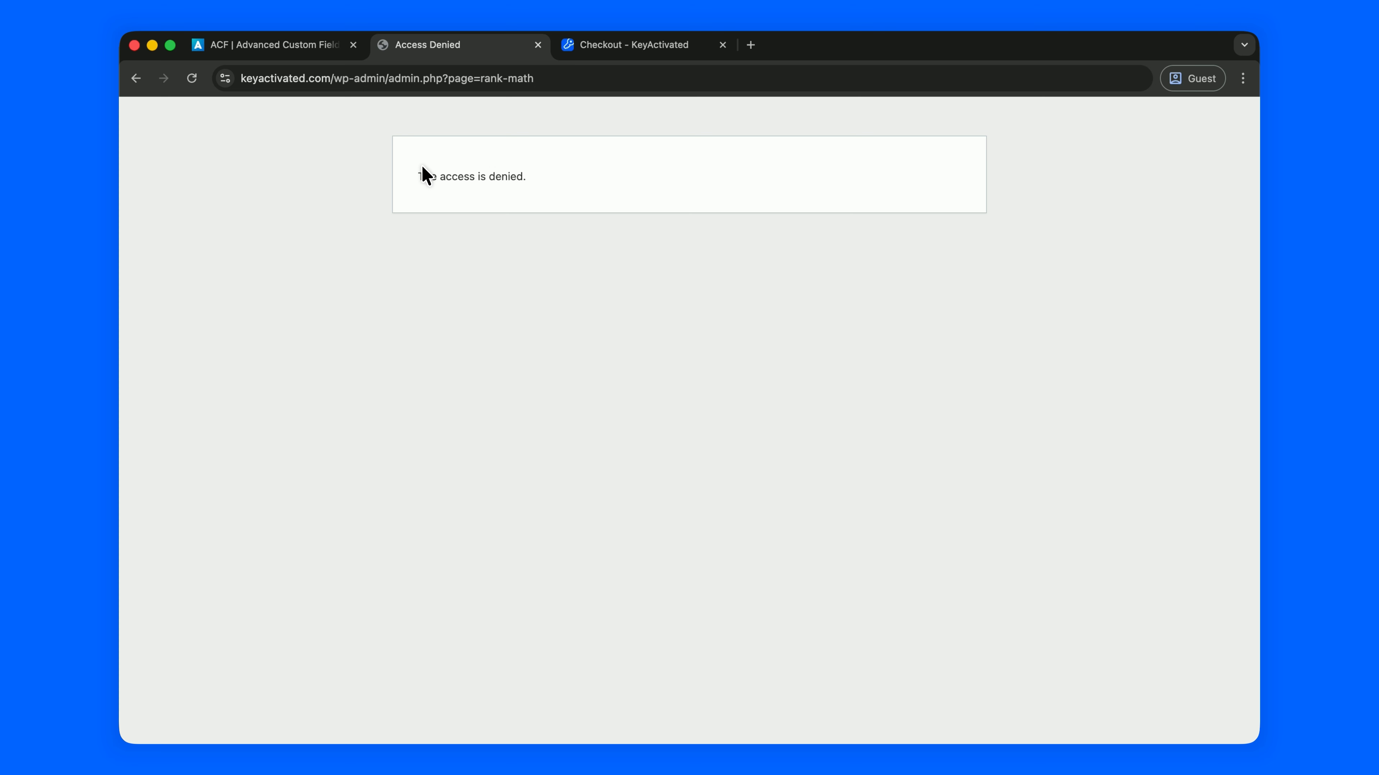
pyautogui.moveTo(417, 176); pyautogui.dragTo(498, 176)
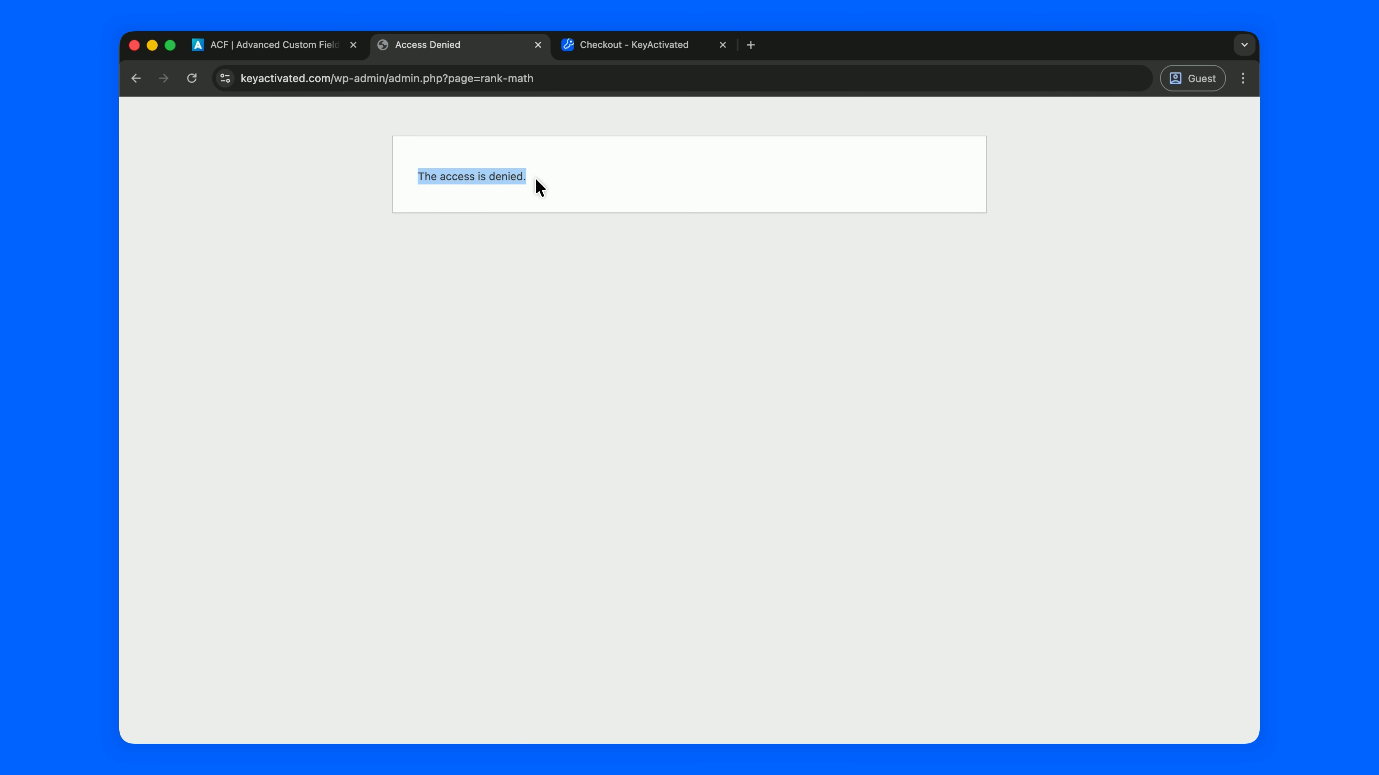
pyautogui.hscroll(-5, 501, 199)
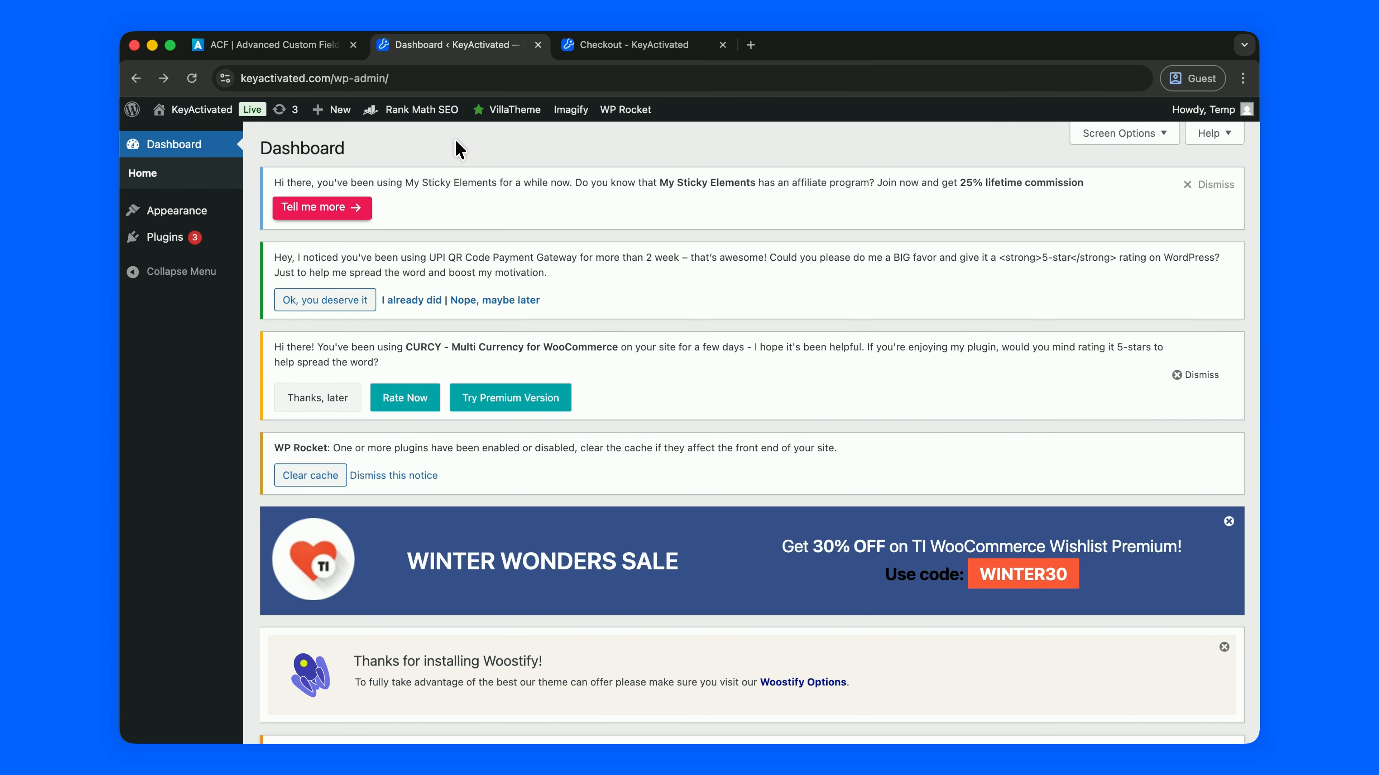
# Try opening the CURCY – Multi Currency for WooCommerce page, which is also blocked
pyautogui.moveTo(478, 121)
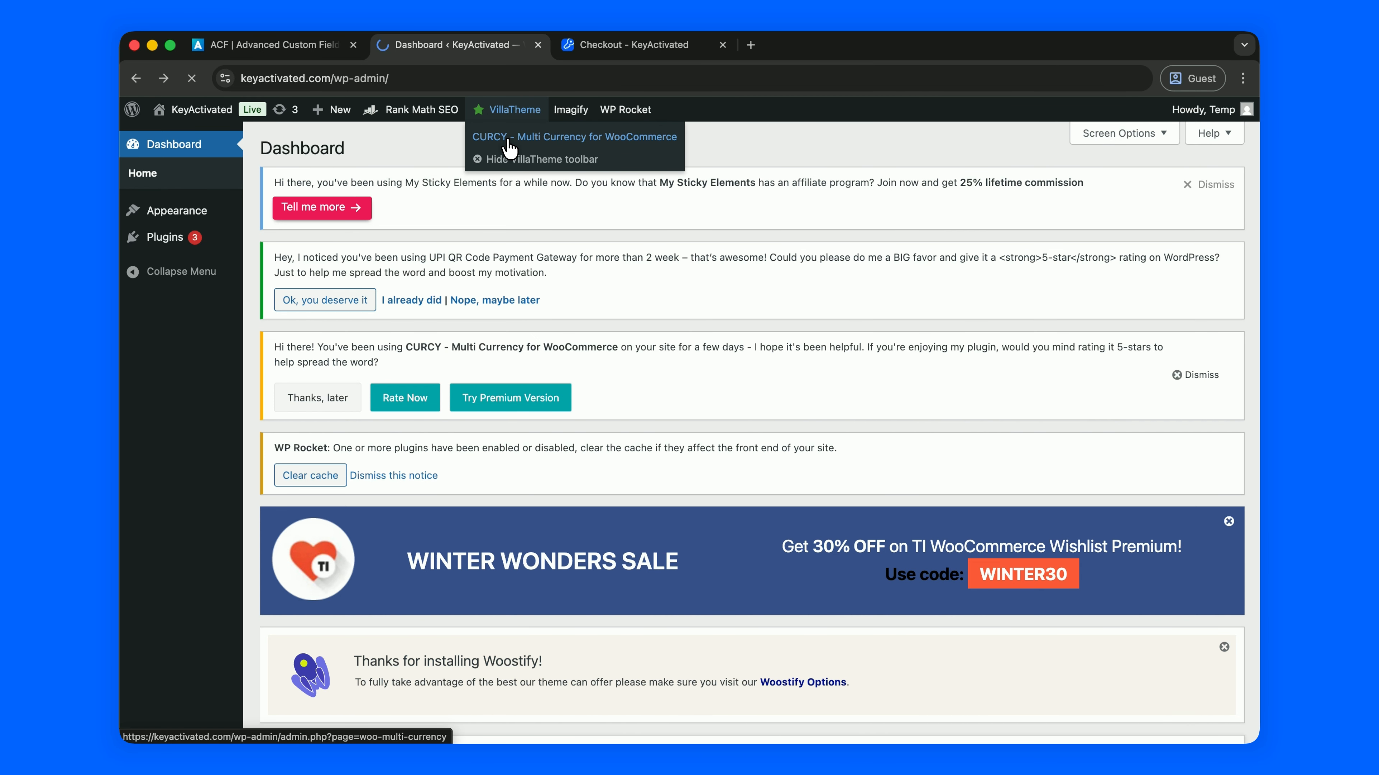
pyautogui.click(504, 139)
pyautogui.hscroll(-5, 499, 175)
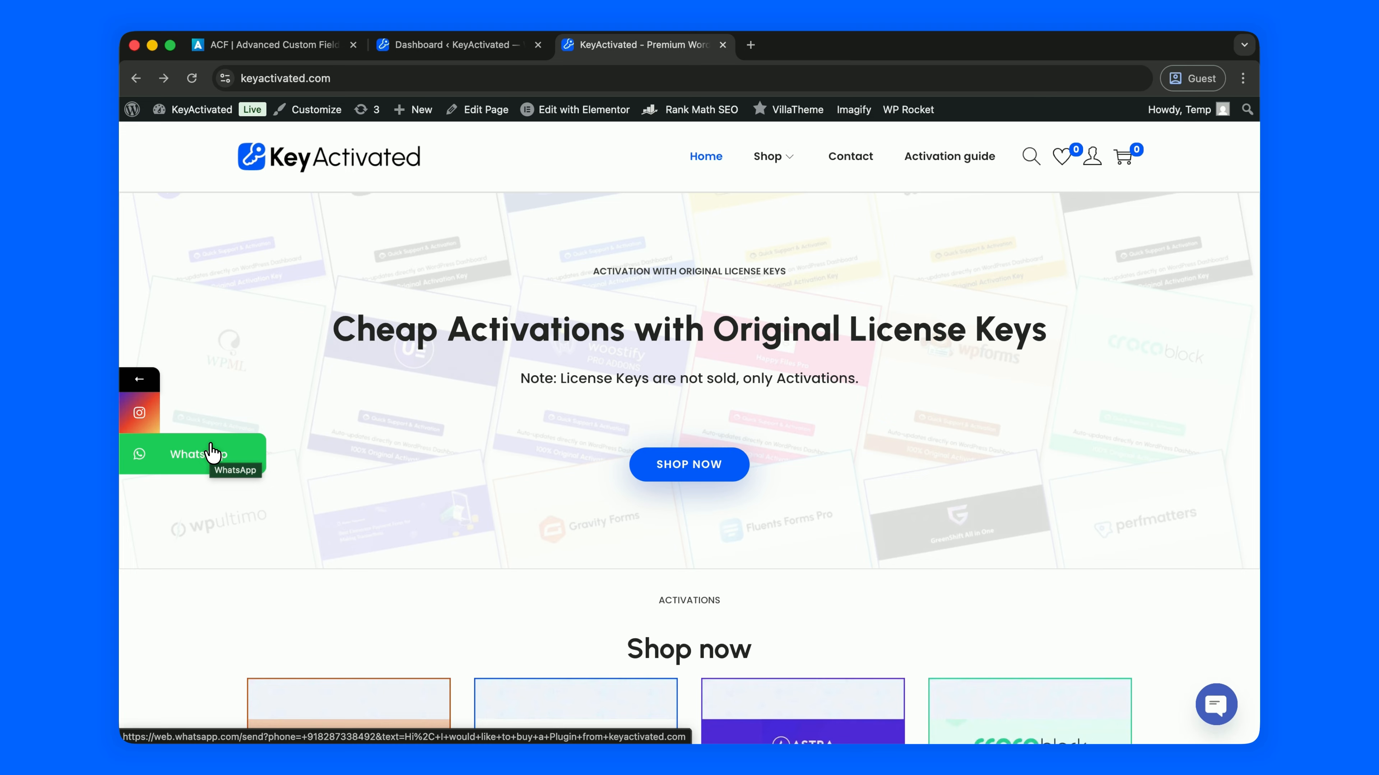
# Open the storefront's Contact us page while signed in as the temporary user
pyautogui.click(857, 167)
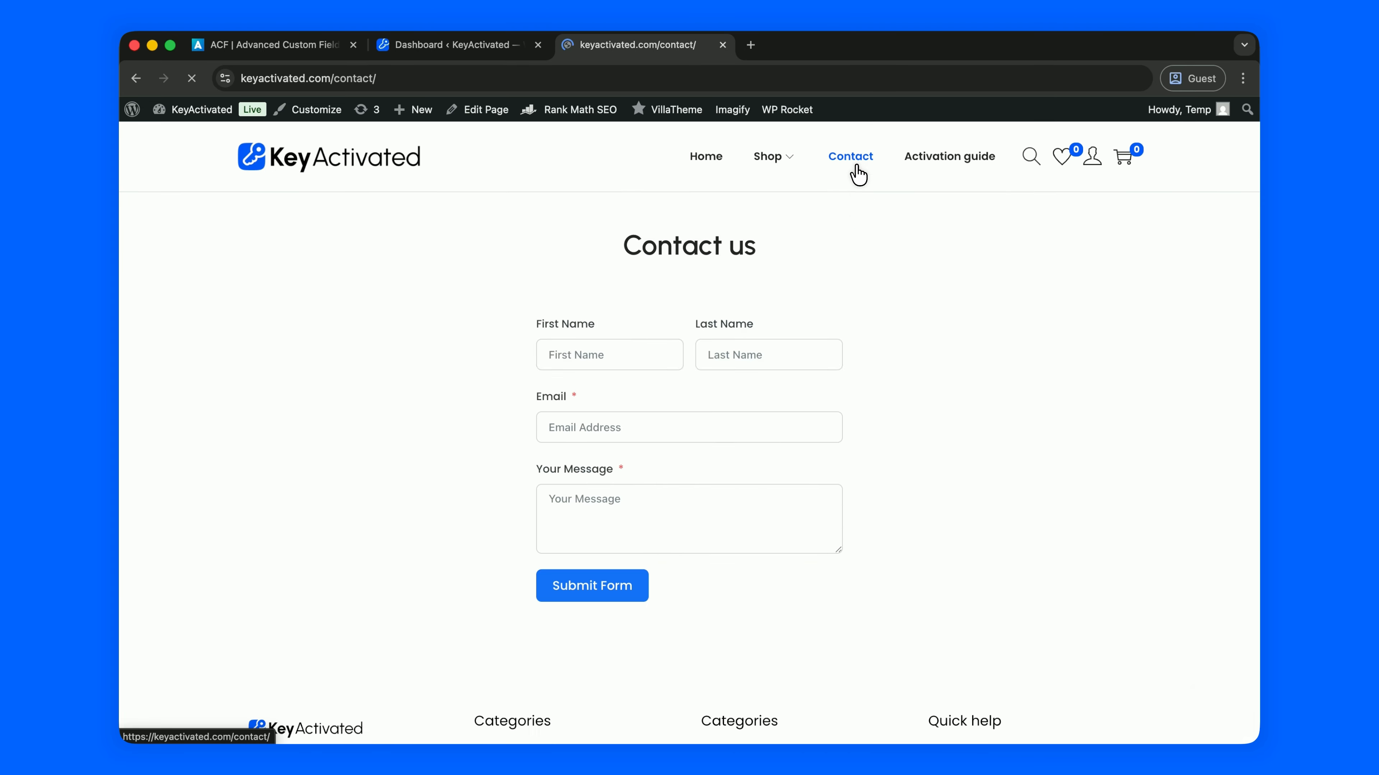